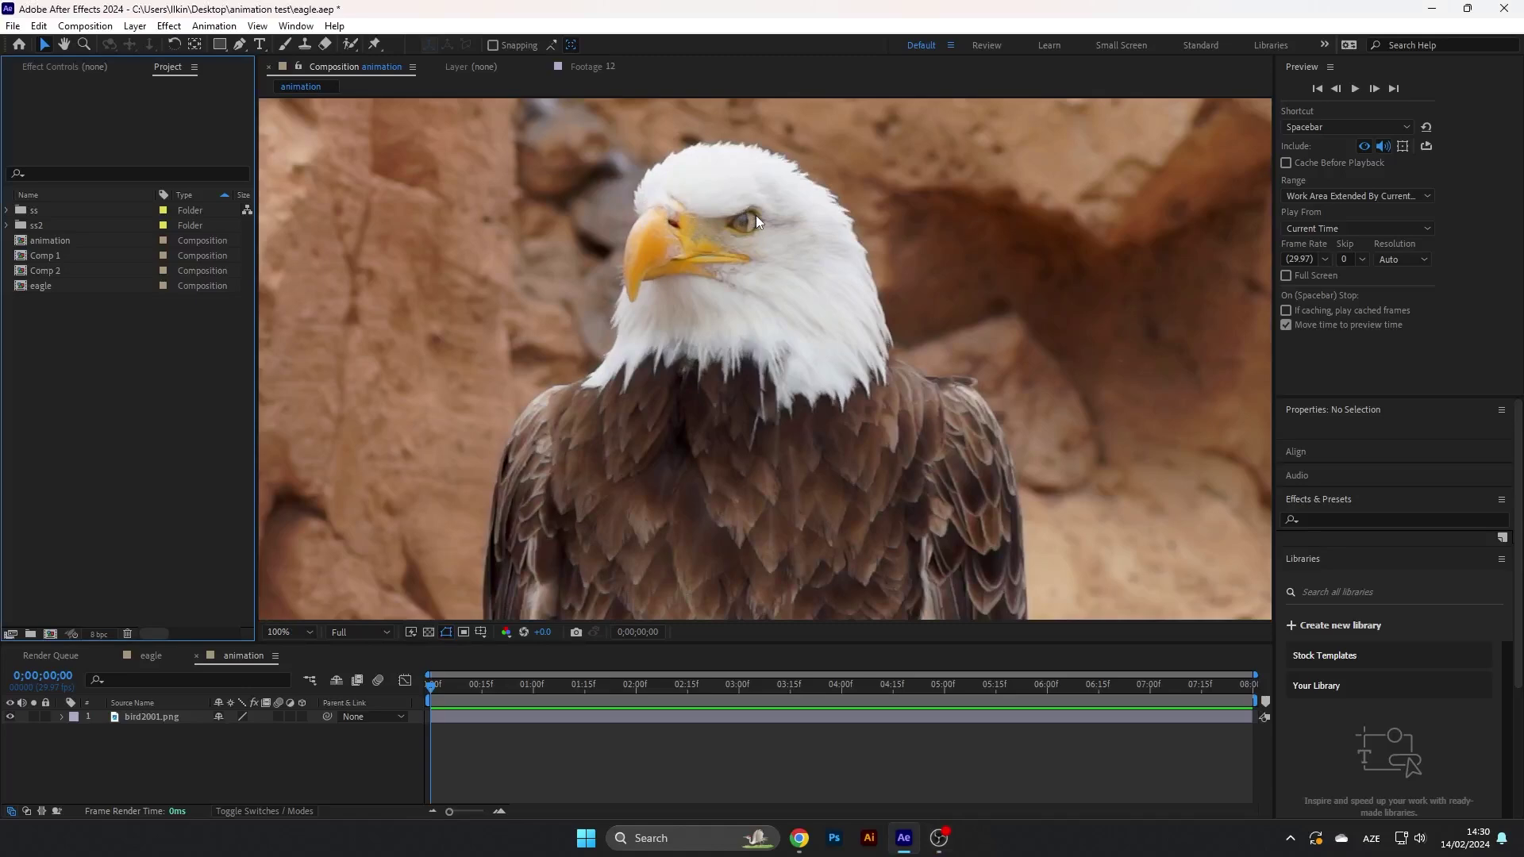
{"action": "scroll", "coordinate": [757, 215], "scroll_direction": "up", "scroll_amount": 2}
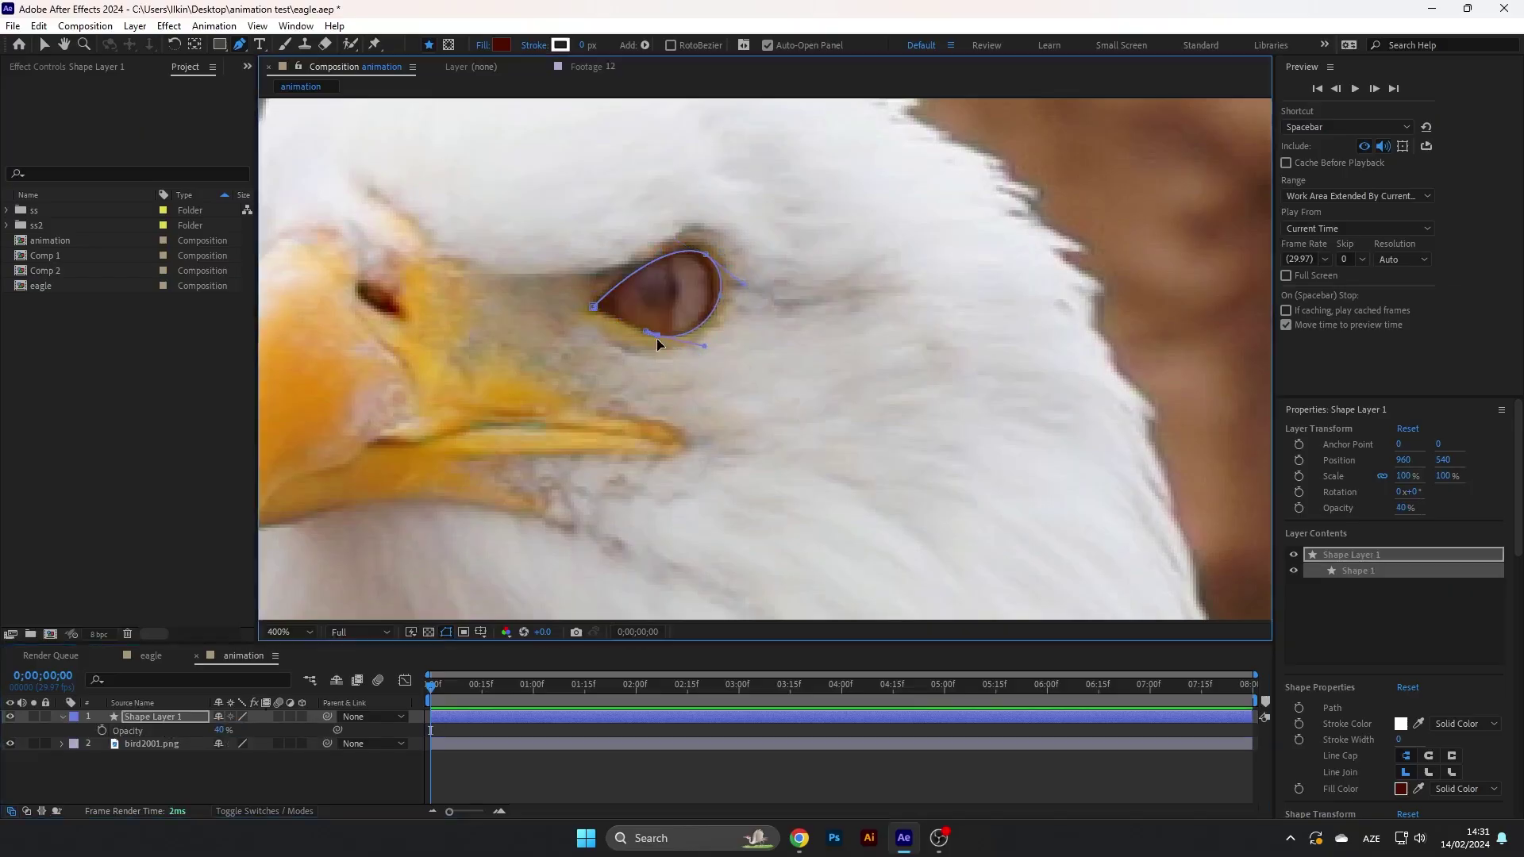
{"action": "scroll", "coordinate": [715, 378], "scroll_direction": "up", "scroll_amount": 2}
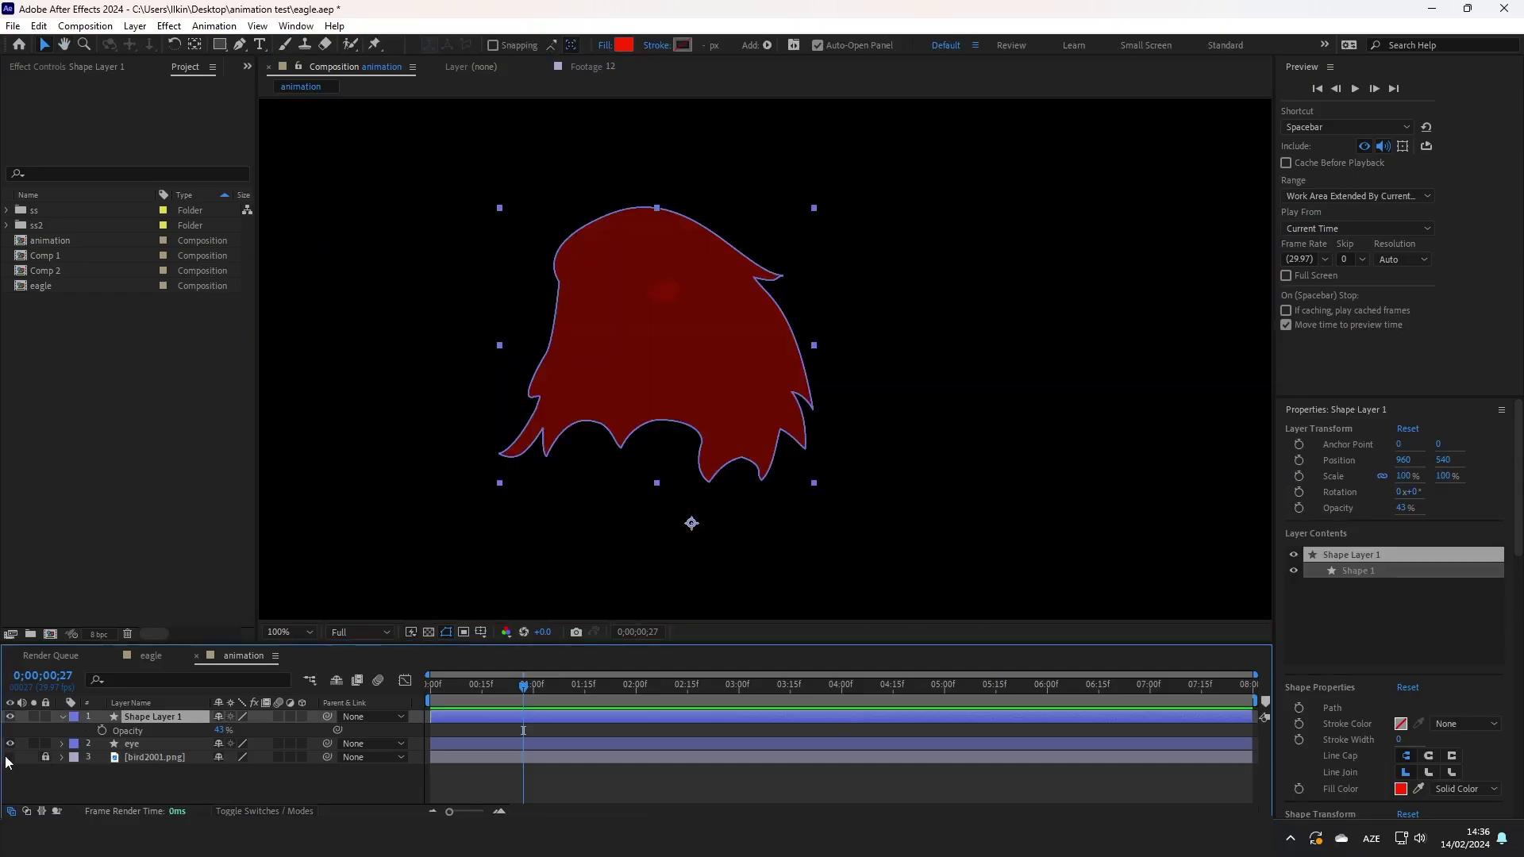
Make the reference footage visible again beneath the traced head and eye shapes.
{"action": "left_click", "coordinate": [10, 759]}
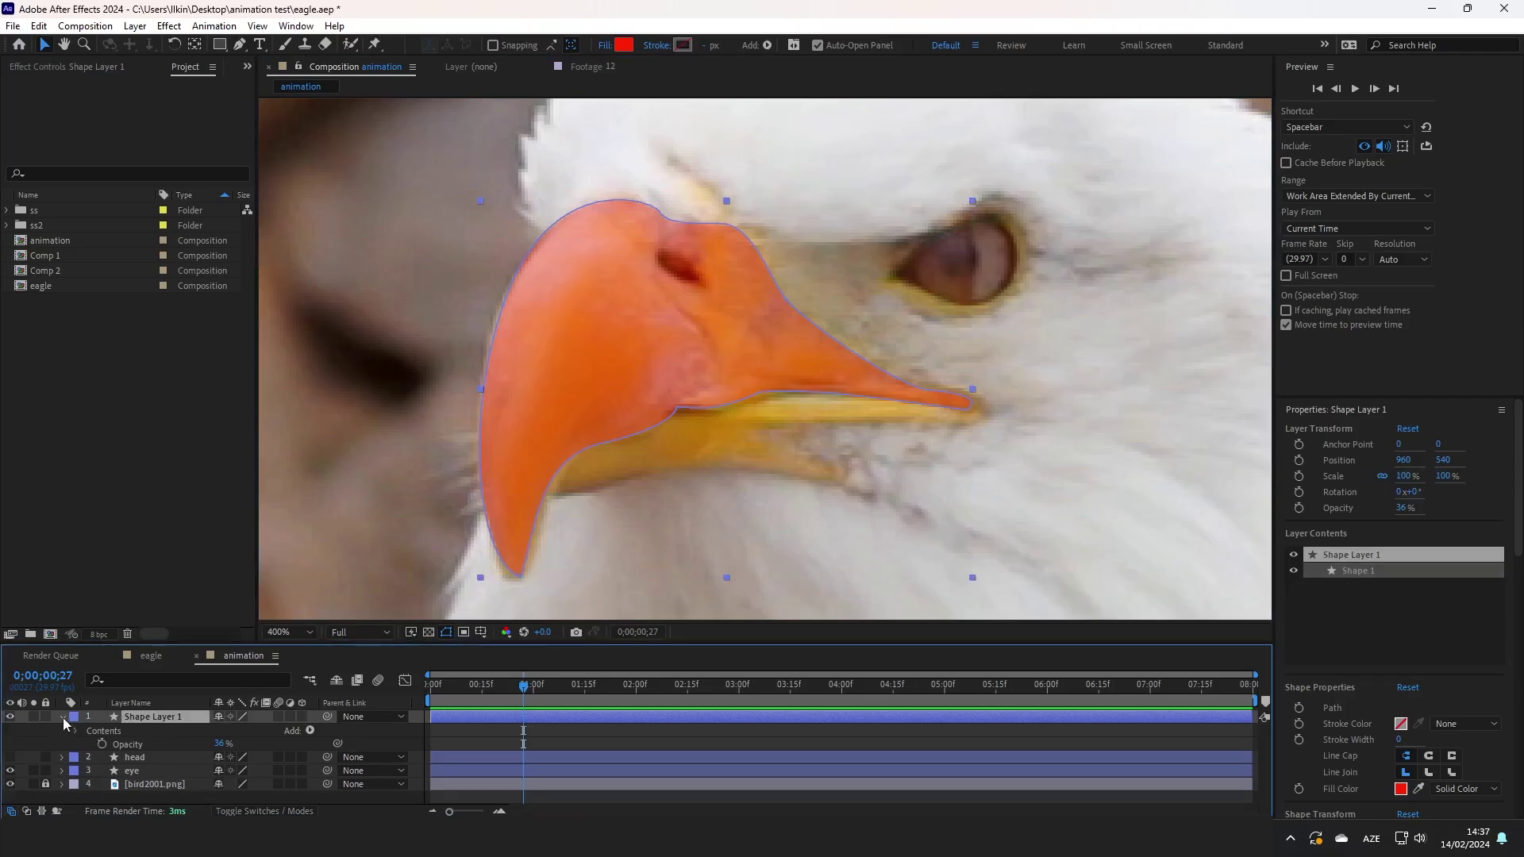
Collapse the beak layer, confirm its name as 'up', and deselect it.
{"action": "left_click", "coordinate": [63, 718]}
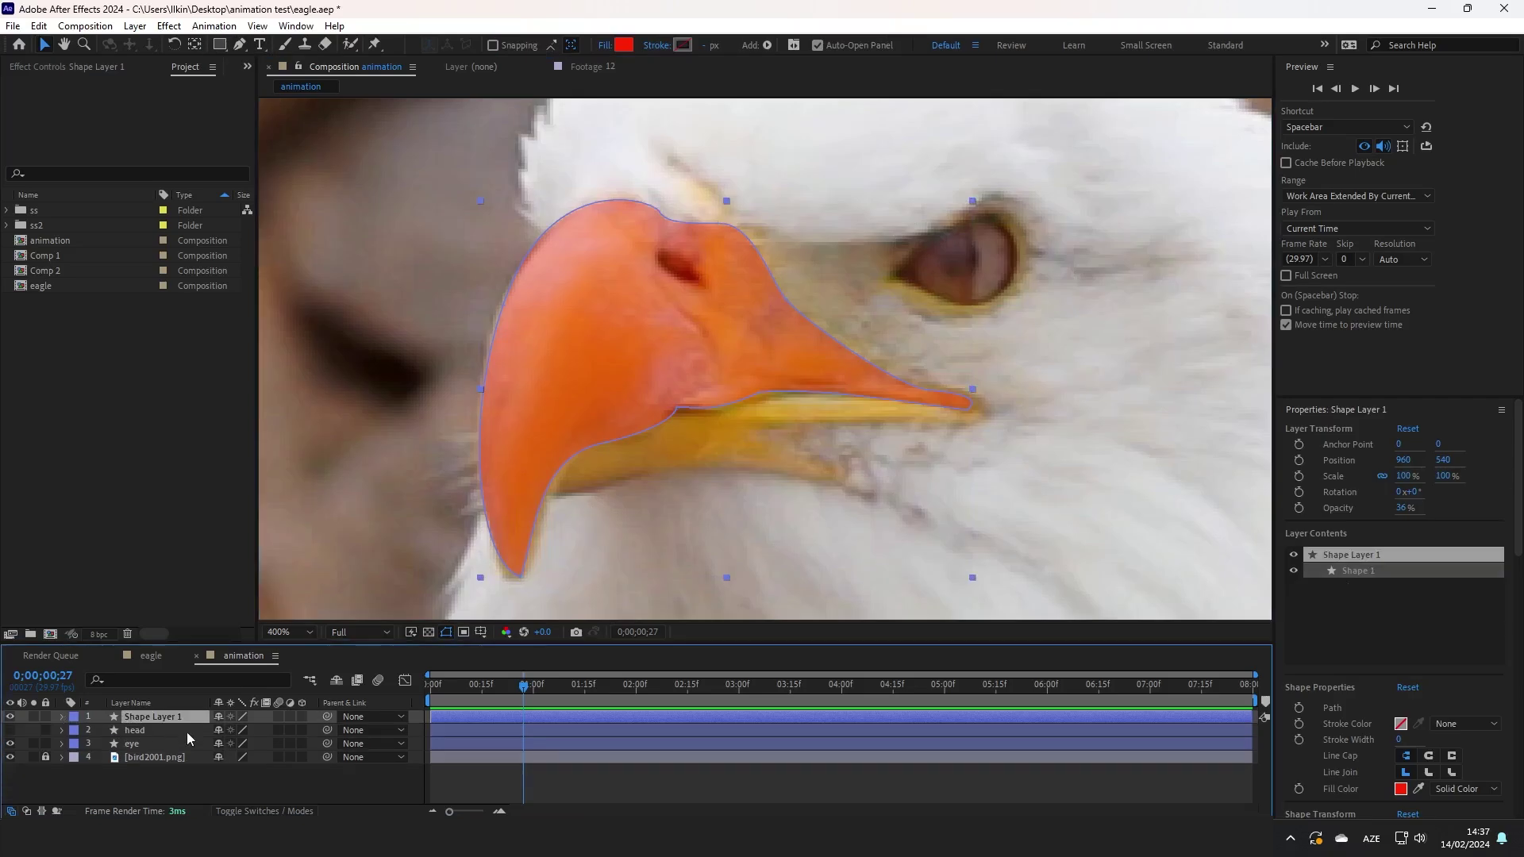
{"action": "type", "text": "up"}
{"action": "key", "text": "Return"}
{"action": "key", "text": "ctrl+shift+a"}
Draw the closed lower beak outline under the upper beak, with its opacity shown.
{"action": "key", "text": "g"}
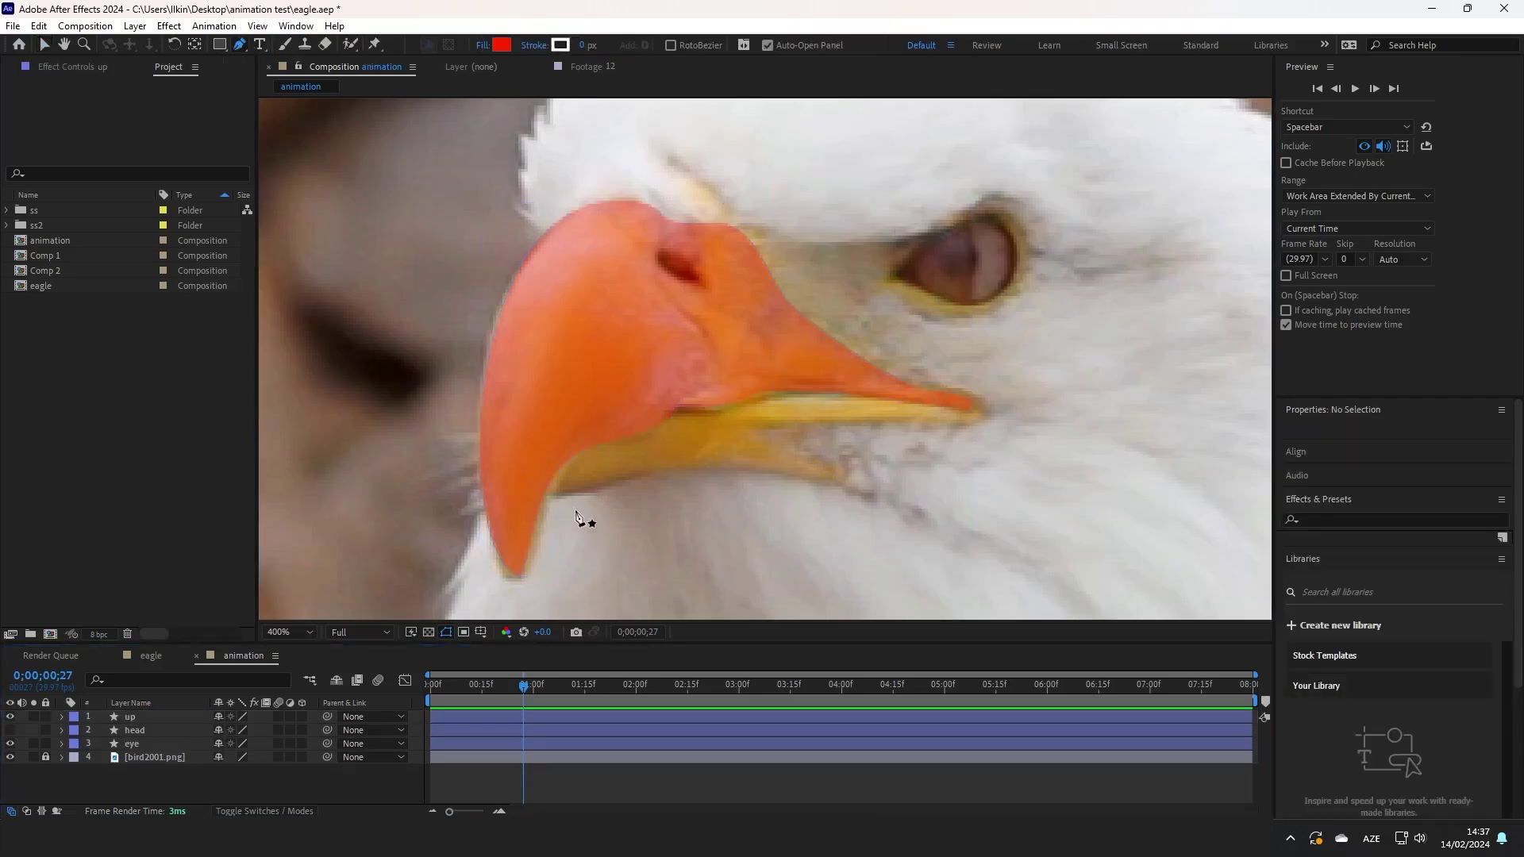
{"action": "left_click", "coordinate": [546, 498]}
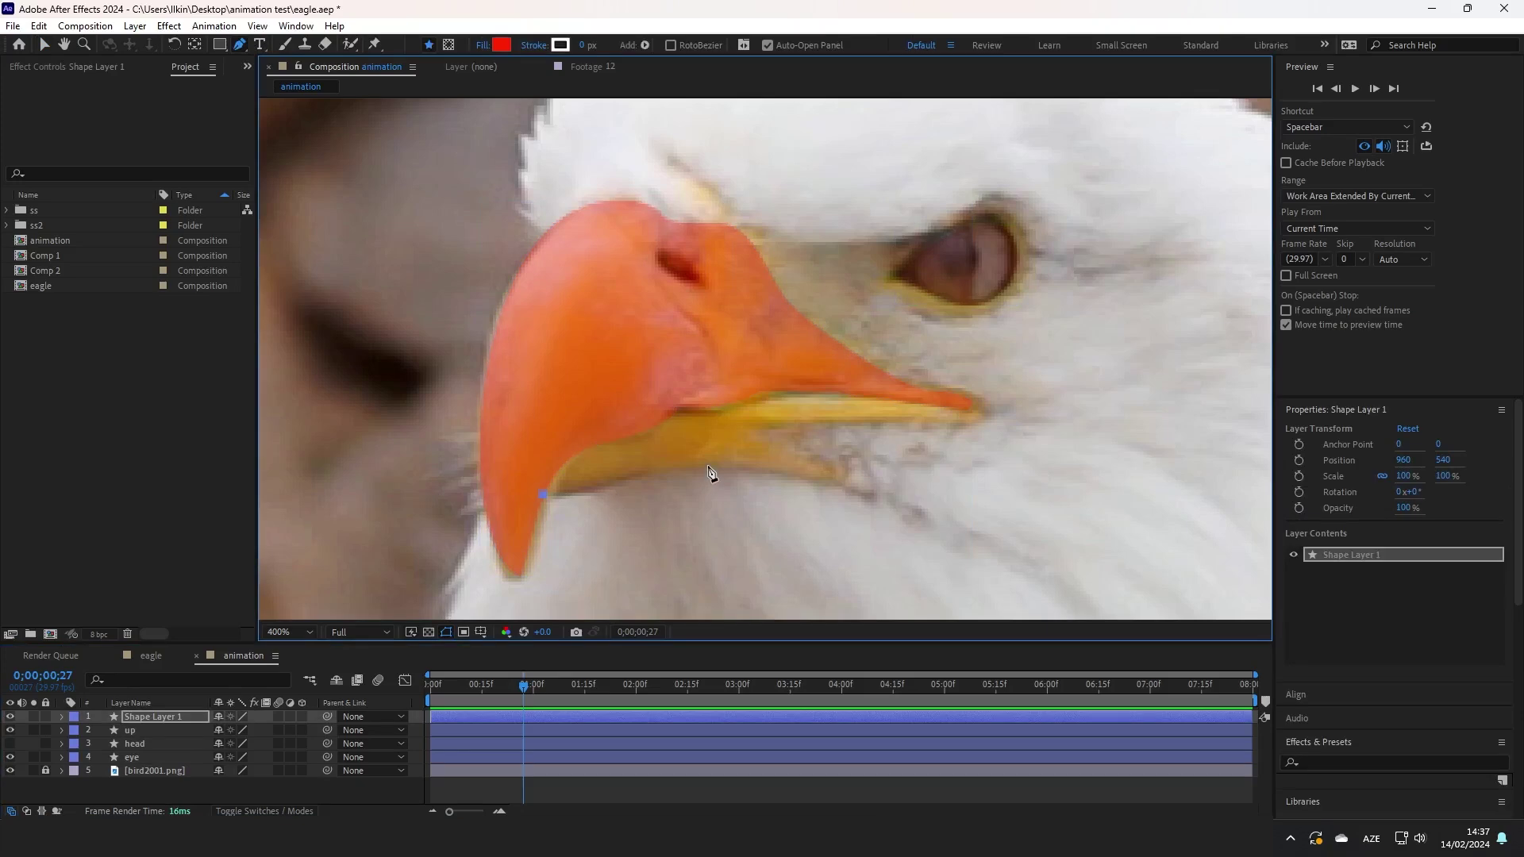
{"action": "left_click", "coordinate": [865, 492]}
{"action": "type", "text": "vt30"}
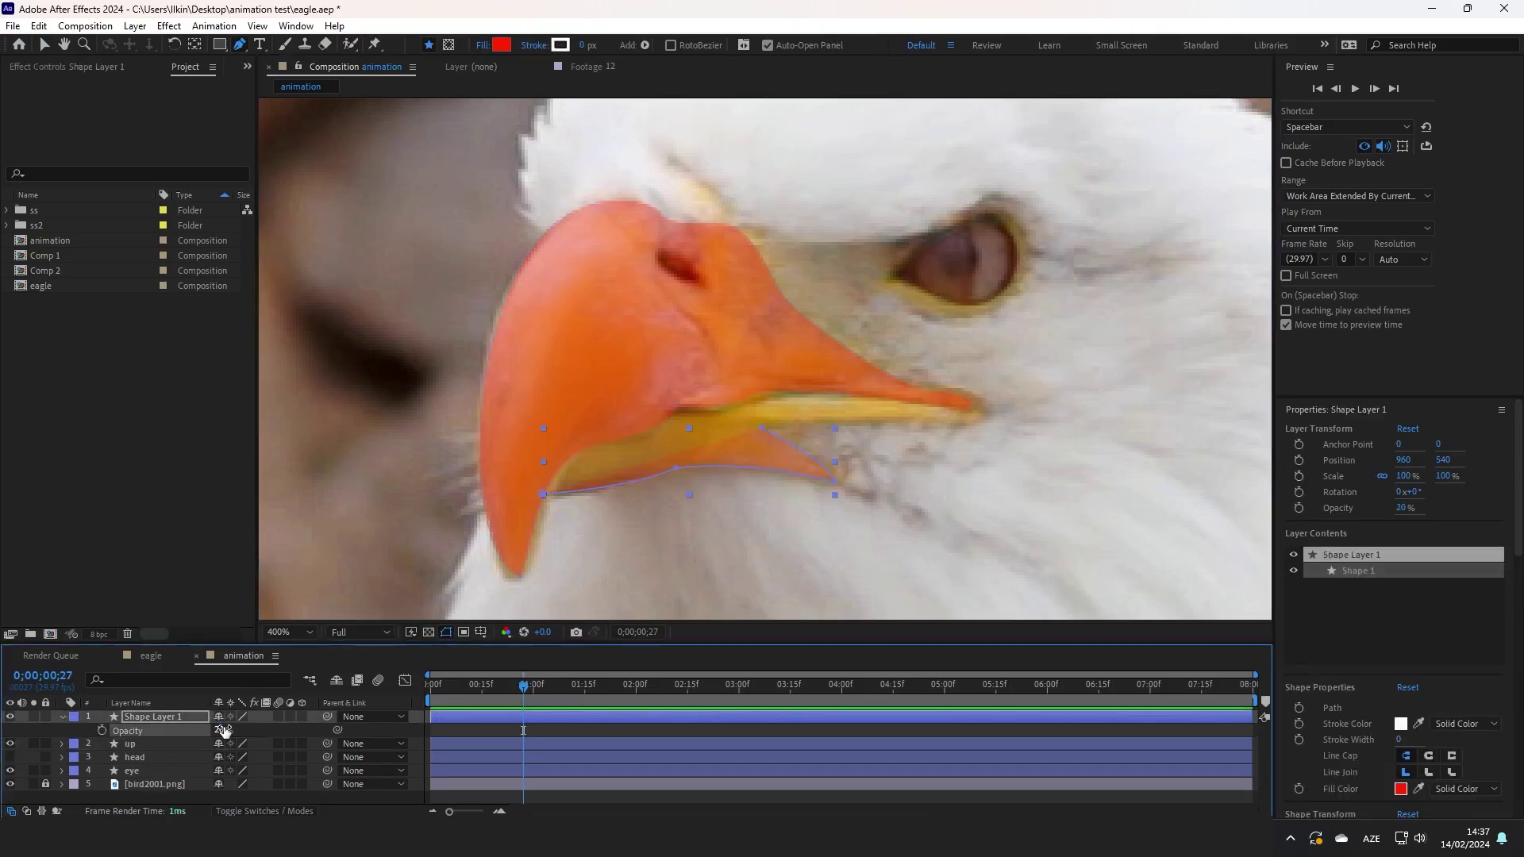
{"action": "left_click", "coordinate": [759, 428]}
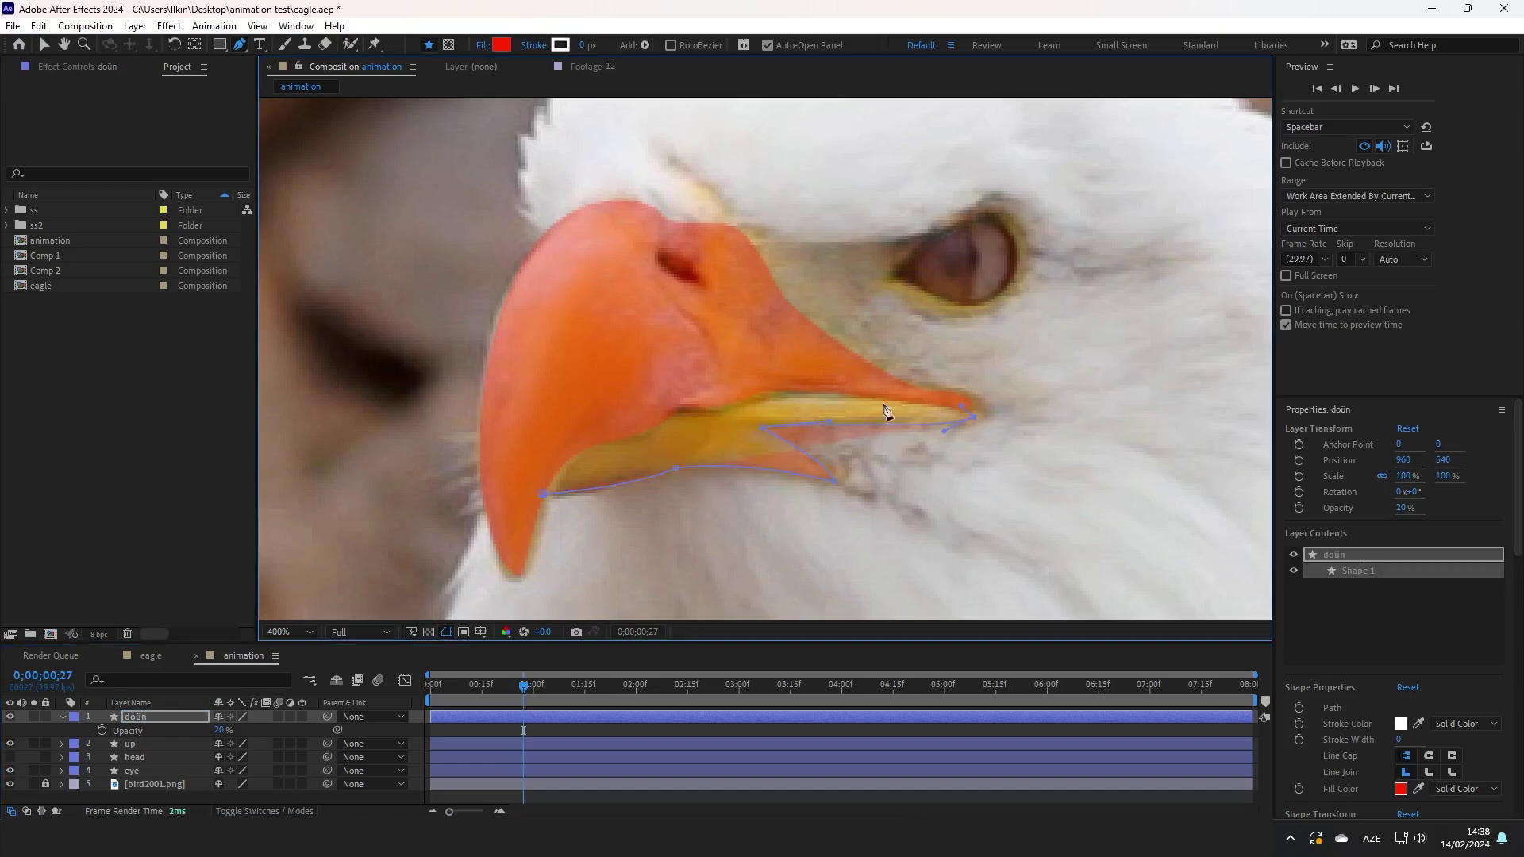
{"action": "left_click", "coordinate": [674, 394]}
{"action": "left_click", "coordinate": [596, 424]}
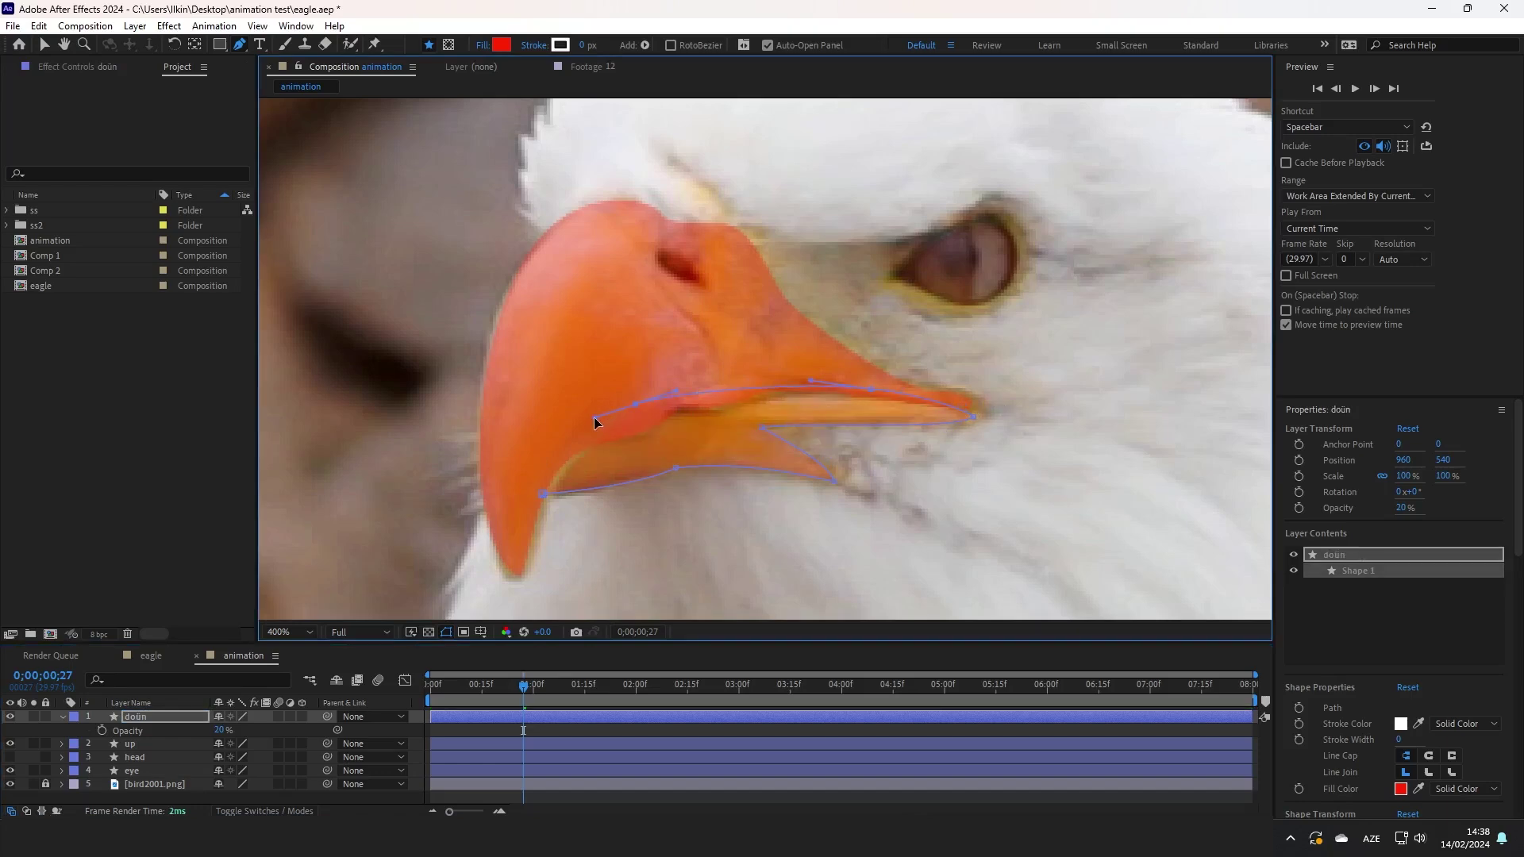
{"action": "left_click", "coordinate": [529, 523]}
Rename the lower beak layer 'down' and hide the reference photo layer.
{"action": "key", "text": "v"}
{"action": "double_click", "coordinate": [139, 719]}
{"action": "type", "text": "w"}
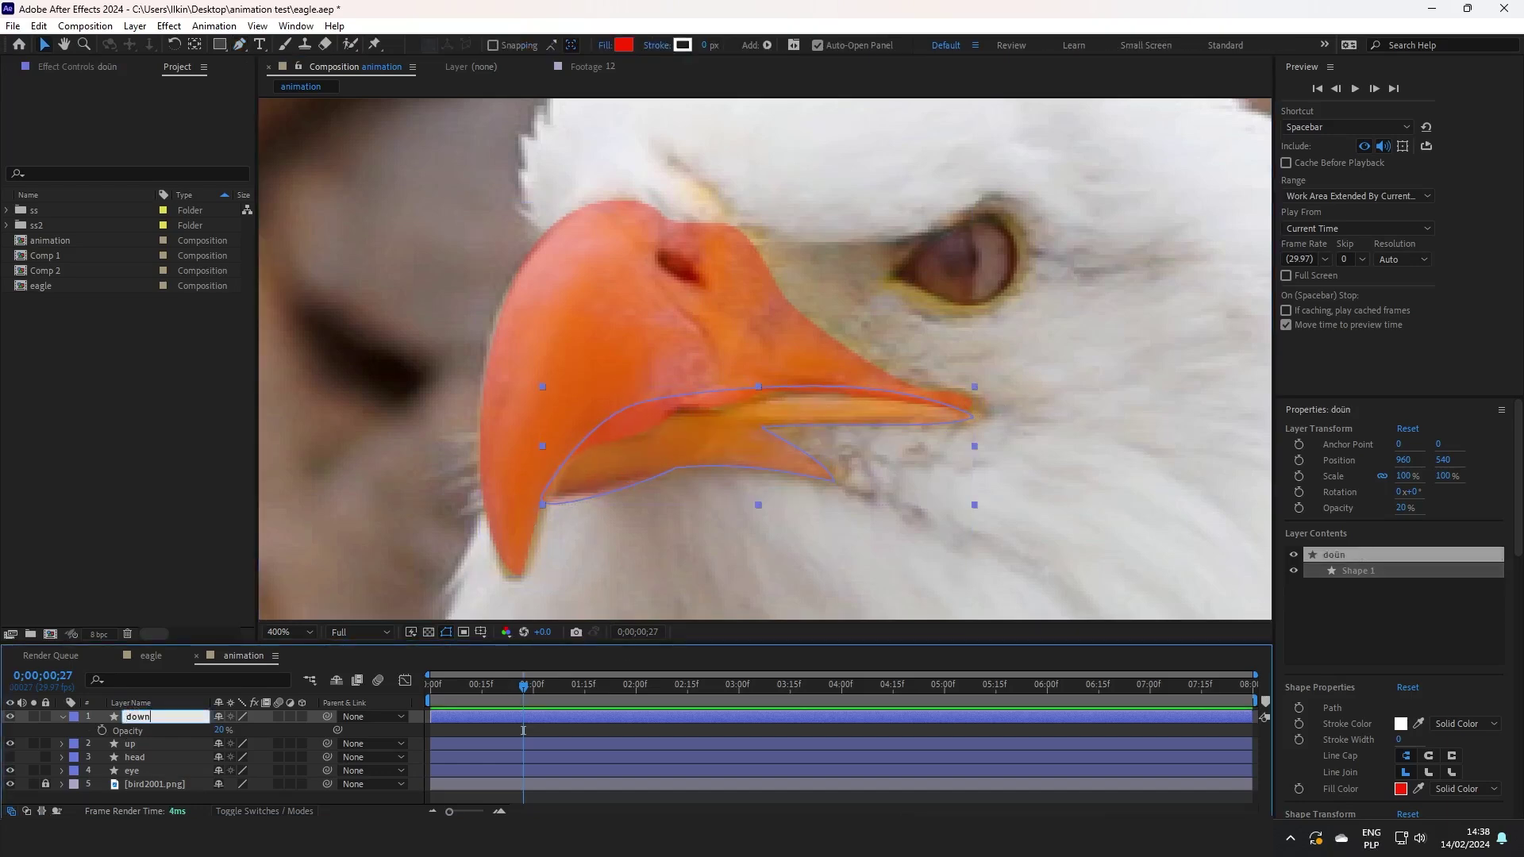
{"action": "left_click", "coordinate": [73, 719]}
{"action": "left_click", "coordinate": [298, 785]}
Select the head layer, fit the composition view, and reveal its outline points.
{"action": "left_click", "coordinate": [11, 771]}
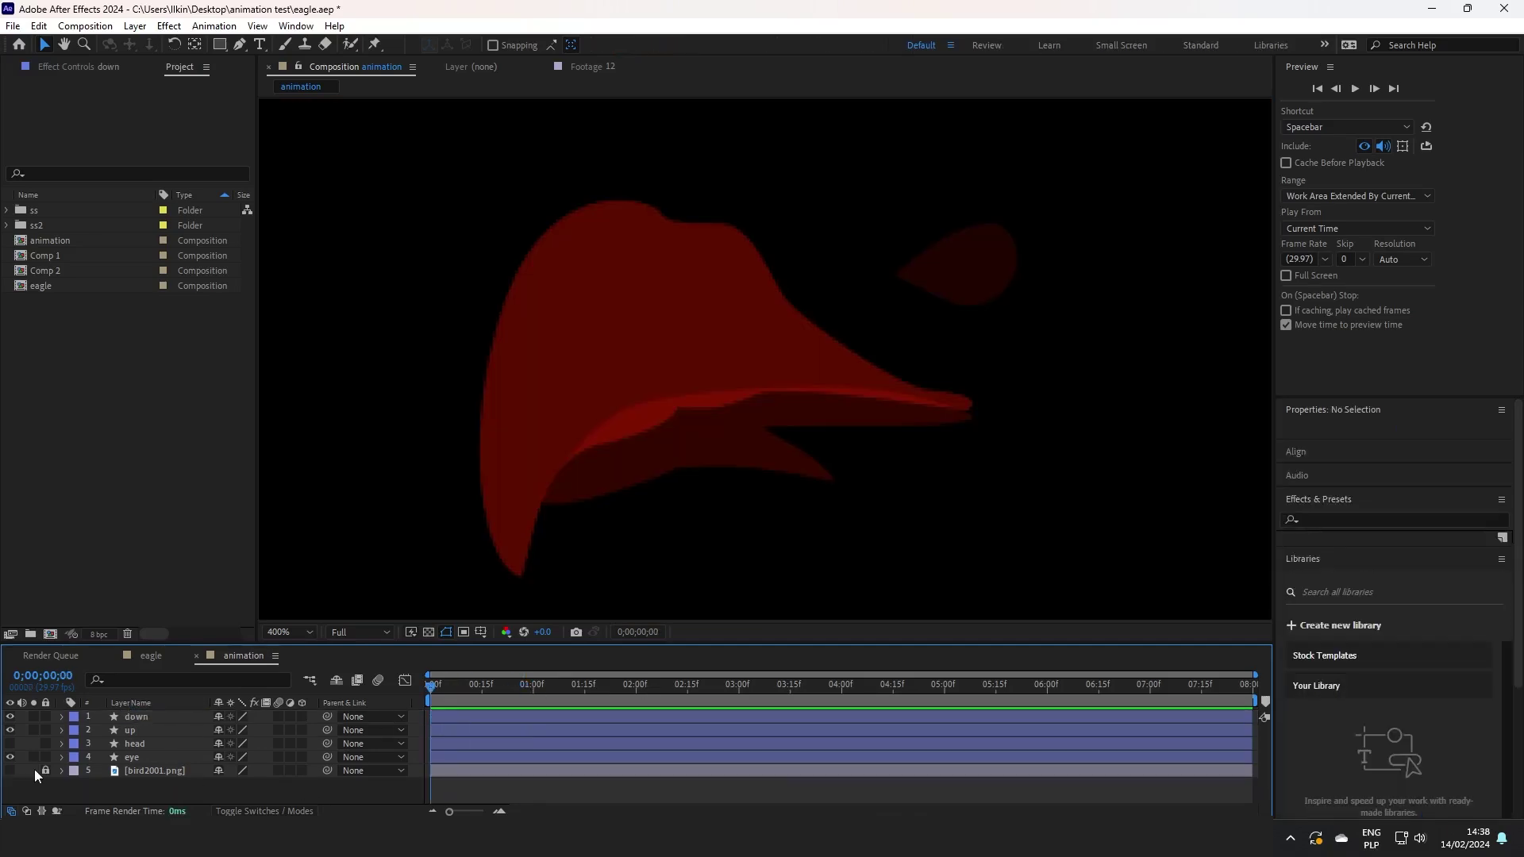
{"action": "left_click", "coordinate": [138, 729]}
{"action": "key", "text": "shift+slash"}
{"action": "left_click", "coordinate": [1085, 856]}
{"action": "left_click", "coordinate": [140, 742]}
{"action": "key", "text": "g"}
Pull head bottom-edge points lower and leftward, add a curved point, then undo.
{"action": "left_click_drag", "start_coordinate": [766, 338], "coordinate": [775, 368]}
{"action": "left_click_drag", "start_coordinate": [615, 343], "coordinate": [584, 348]}
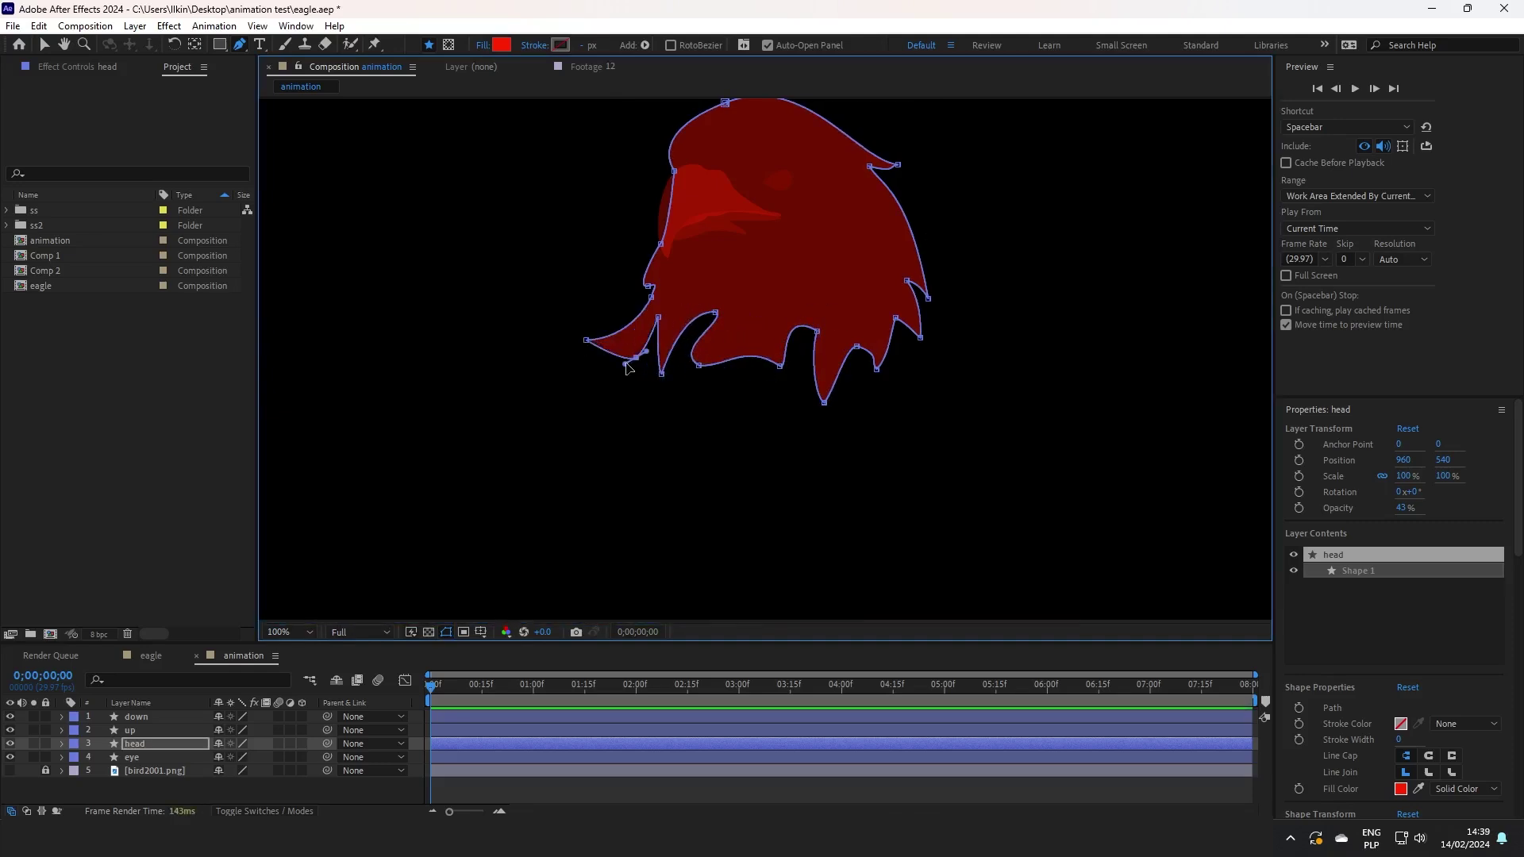
{"action": "left_click", "coordinate": [735, 338]}
{"action": "left_click_drag", "start_coordinate": [729, 337], "coordinate": [739, 335]}
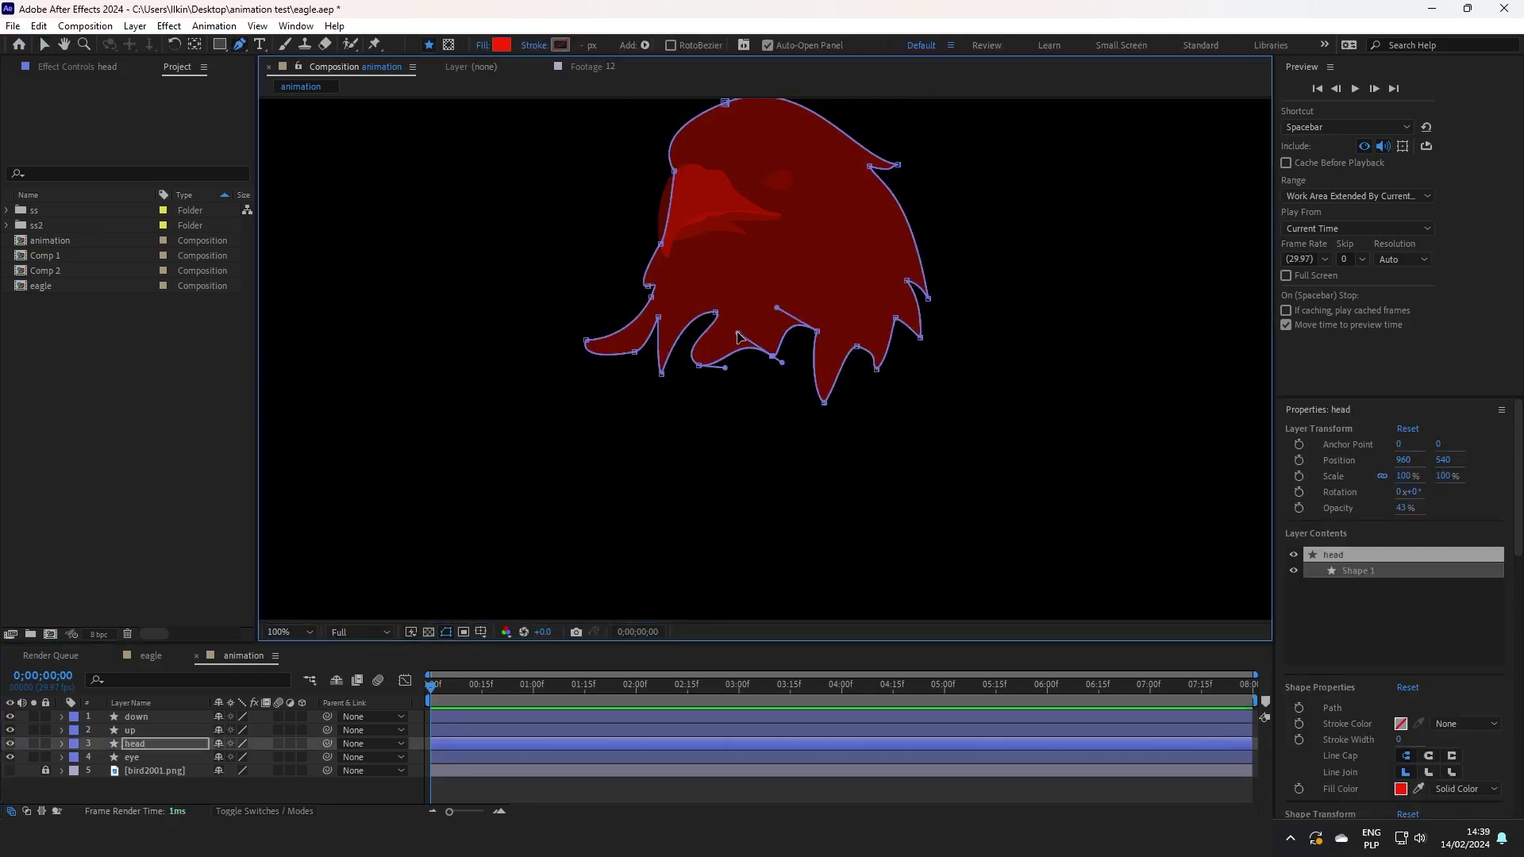
{"action": "key", "text": "ctrl+z"}
{"action": "key", "text": "ctrl+z"}
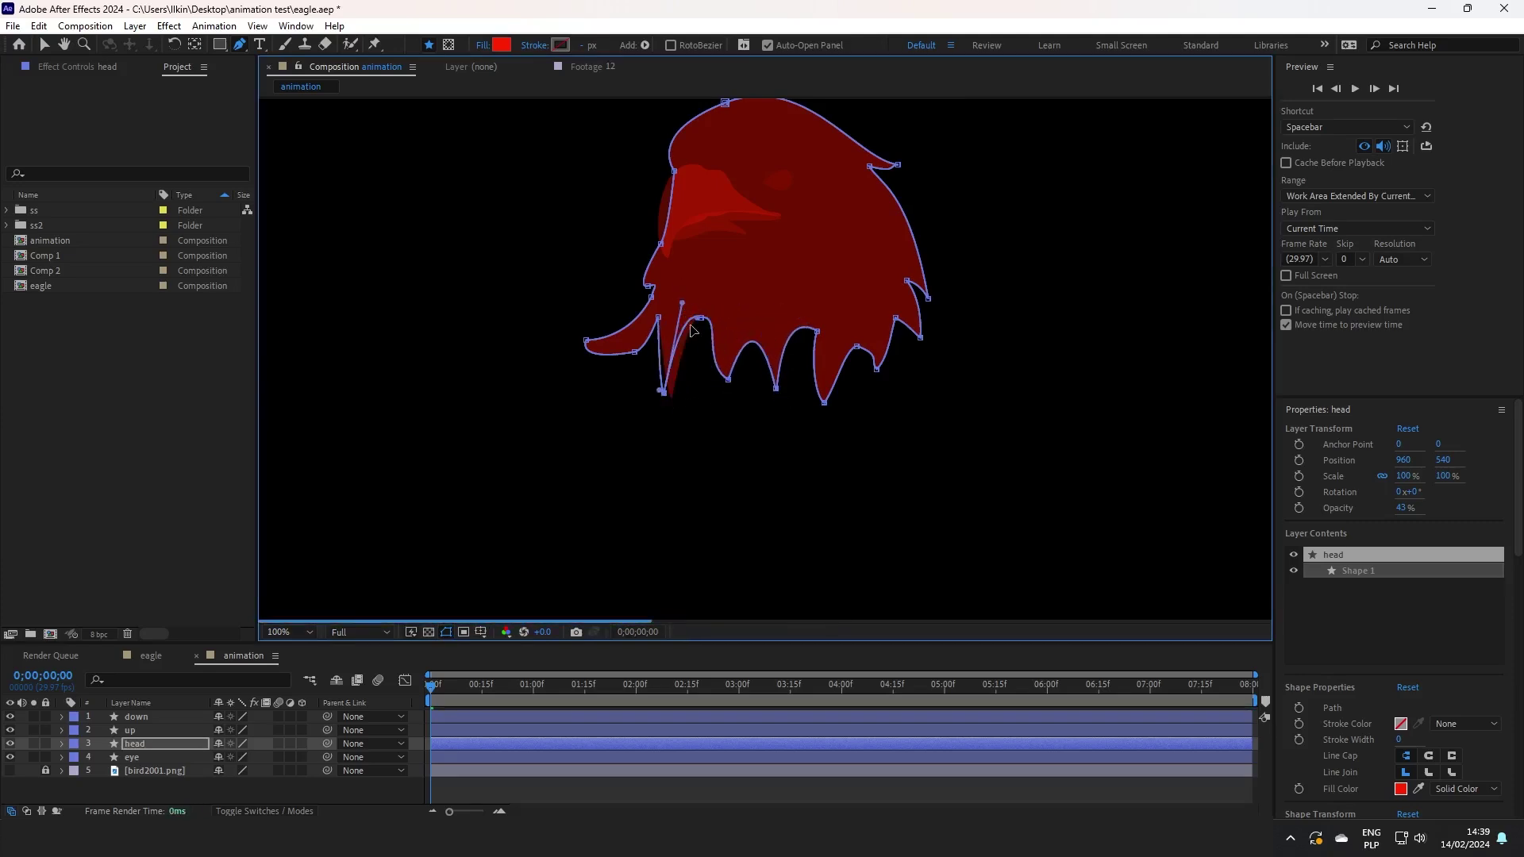
Reselect the head, undo and redo a bottom-edge edit, then deselect the layer.
{"action": "left_click", "coordinate": [268, 785]}
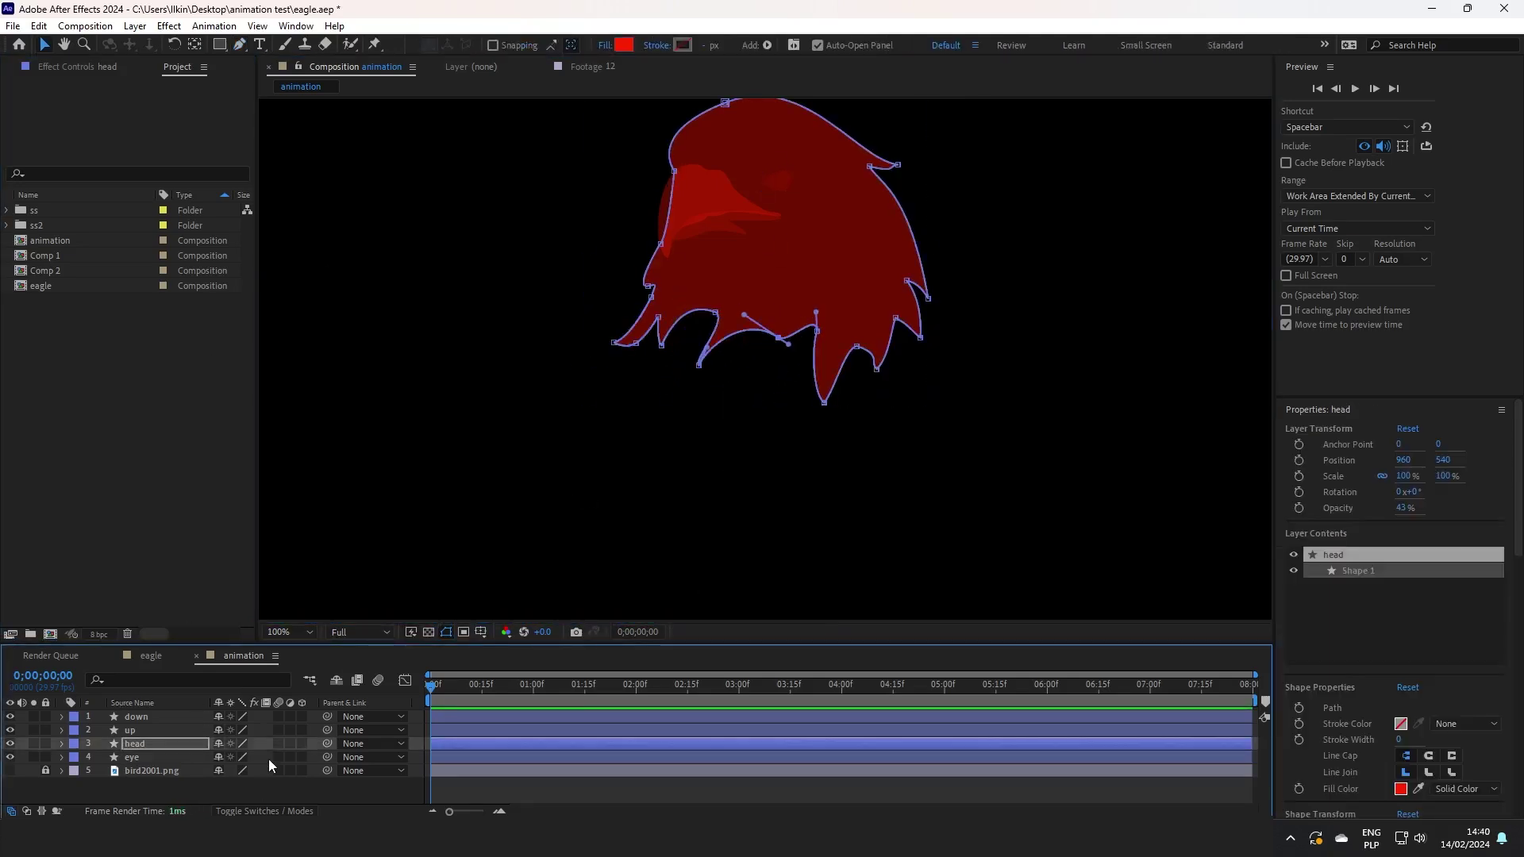
{"action": "left_click", "coordinate": [756, 324]}
{"action": "key", "text": "g"}
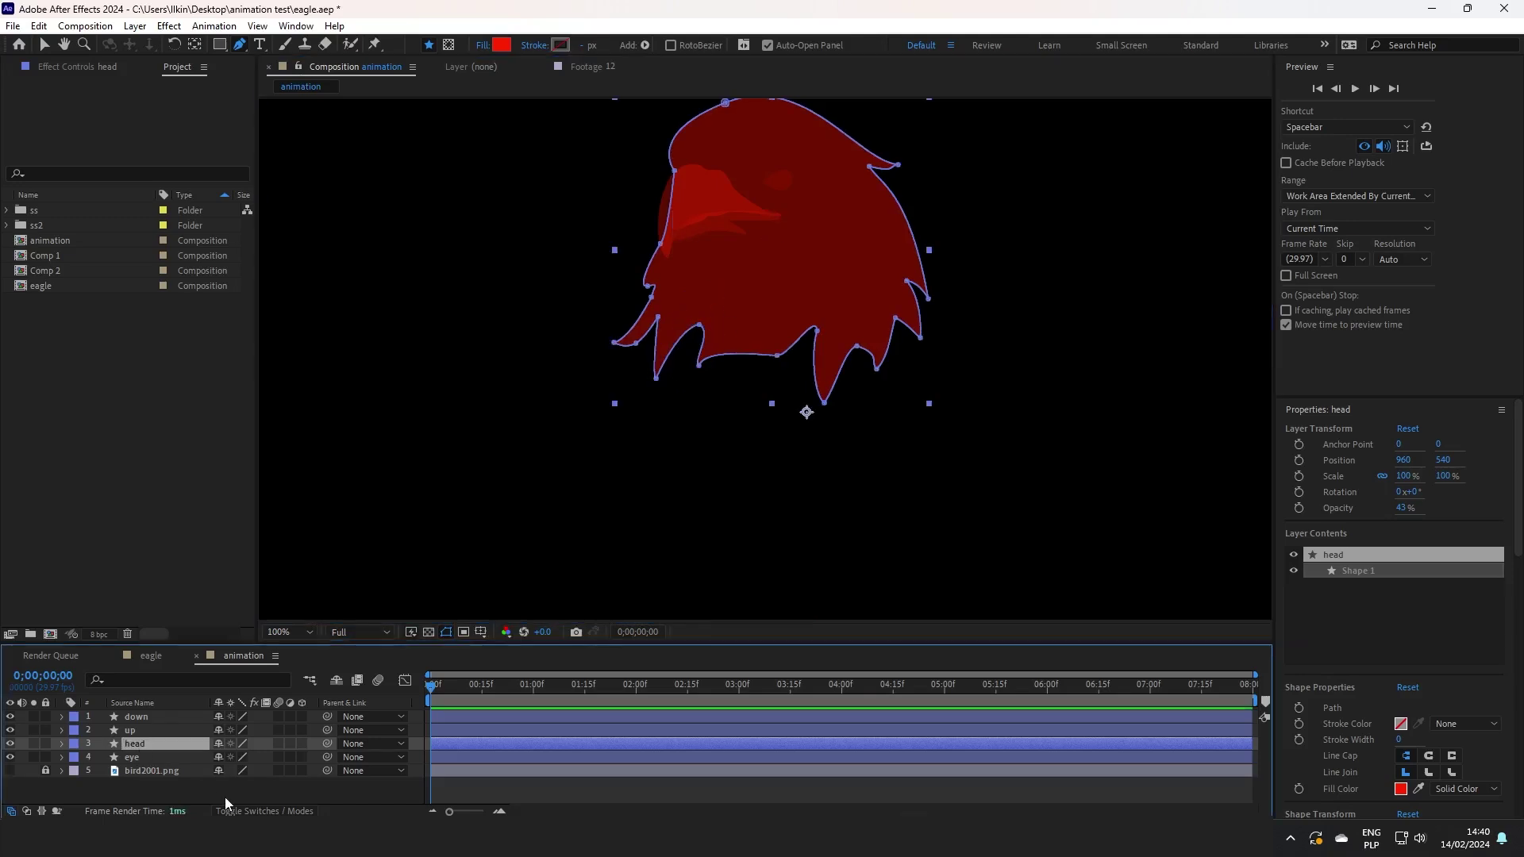
{"action": "key", "text": "ctrl+z"}
{"action": "key", "text": "ctrl+shift+z"}
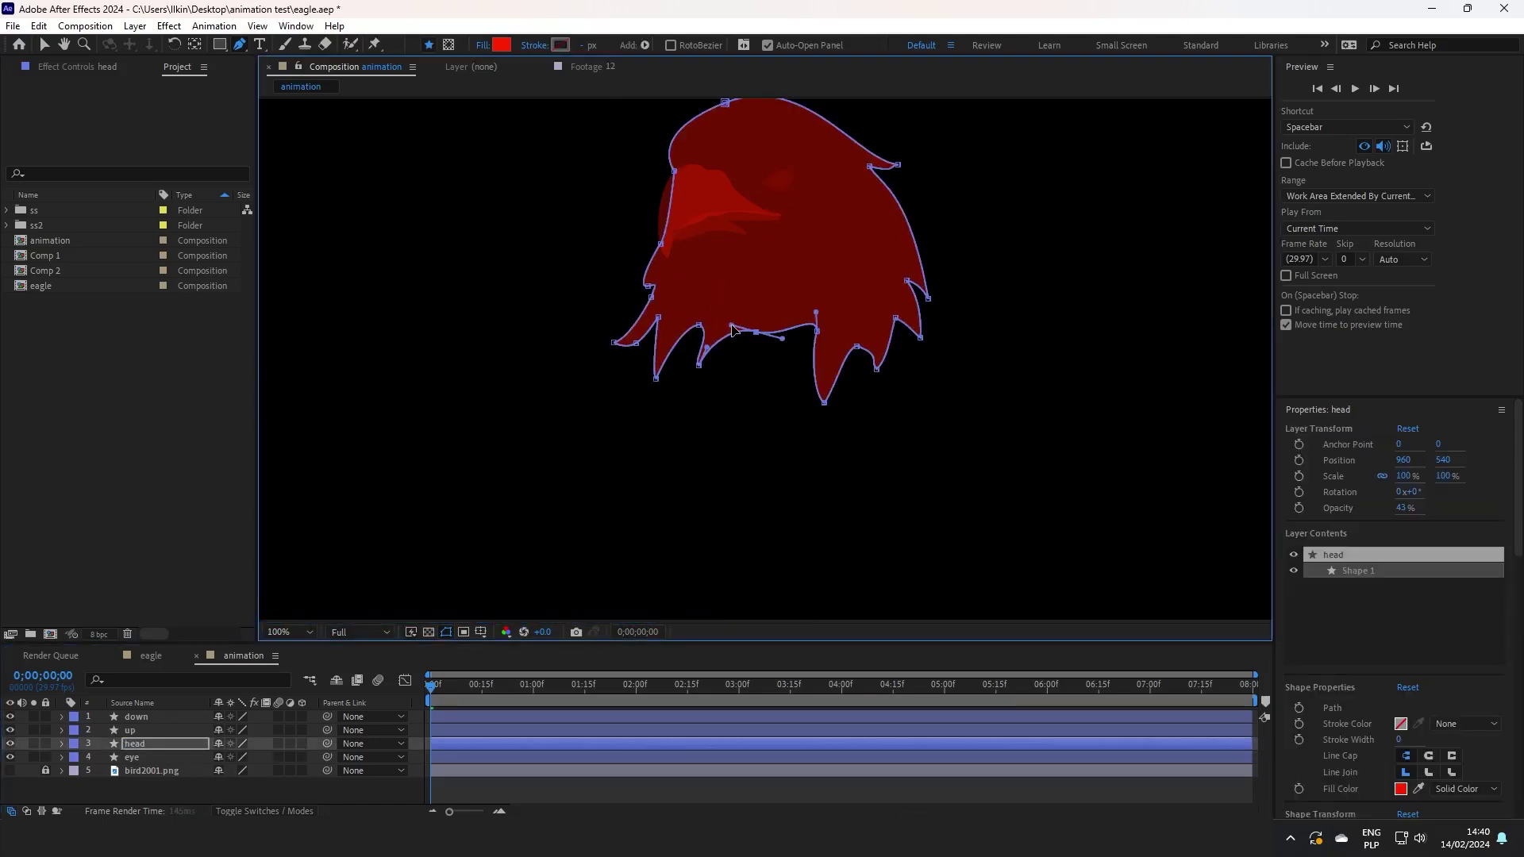
{"action": "key", "text": "v"}
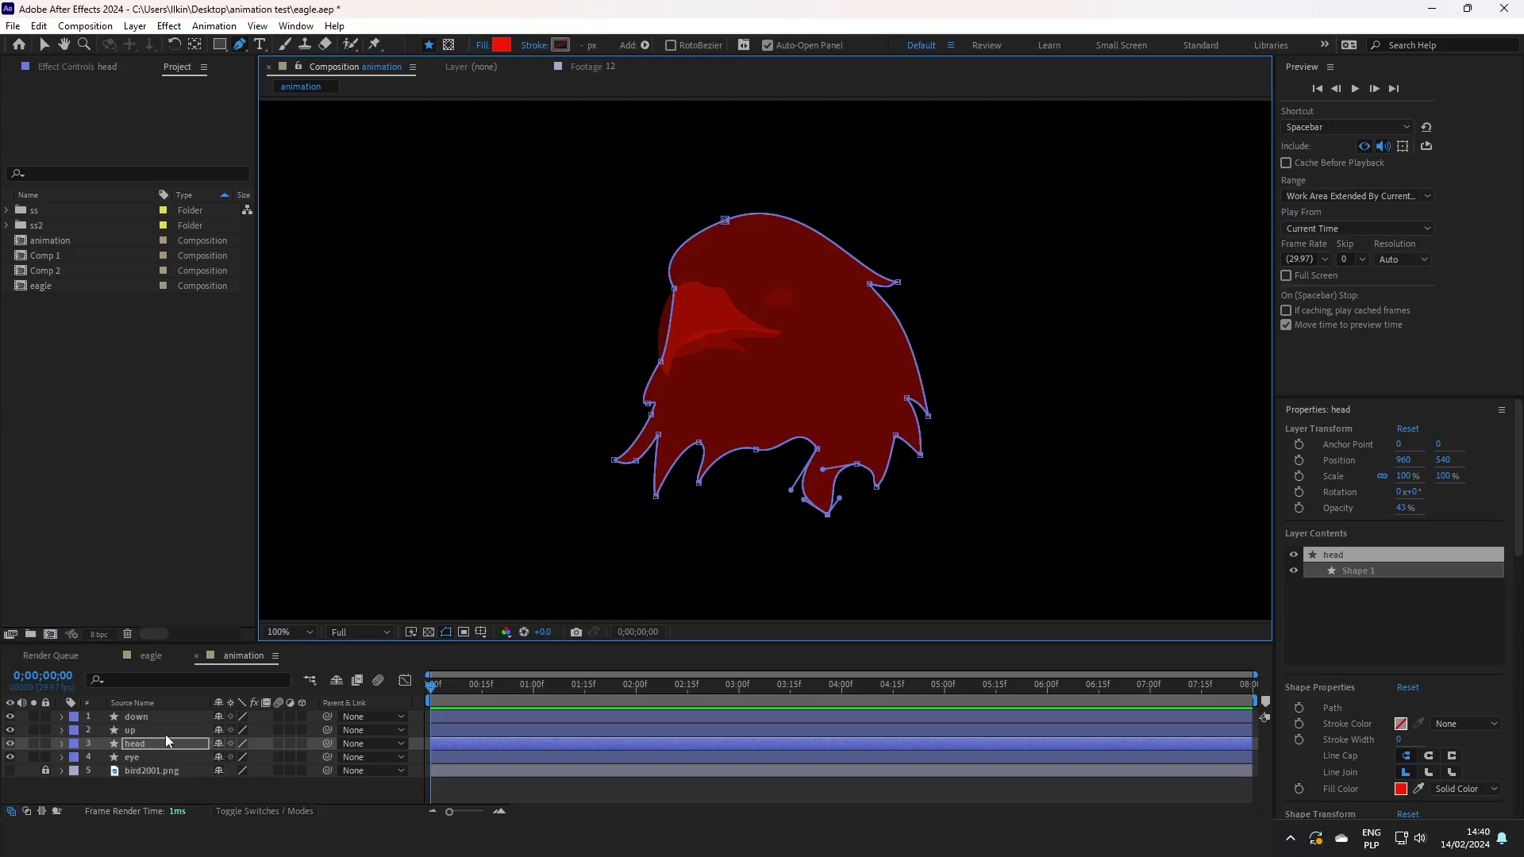
{"action": "left_click", "coordinate": [390, 782]}
{"action": "left_click", "coordinate": [161, 743]}
{"action": "left_click", "coordinate": [387, 784]}
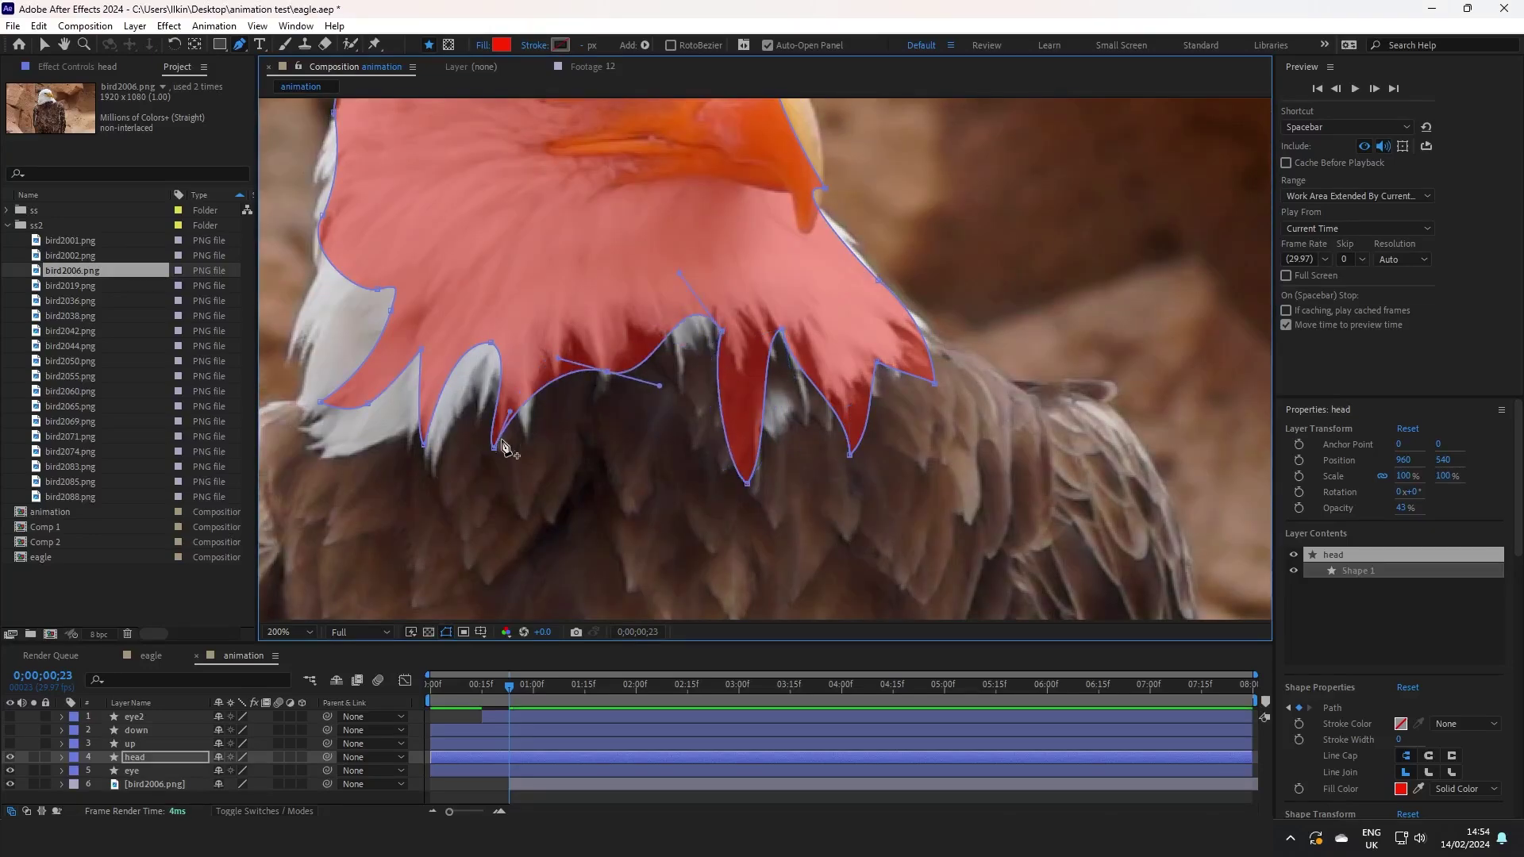
Adjust the head's feather points and curves, then jump ahead in the timeline.
{"action": "left_click_drag", "start_coordinate": [426, 443], "coordinate": [438, 464]}
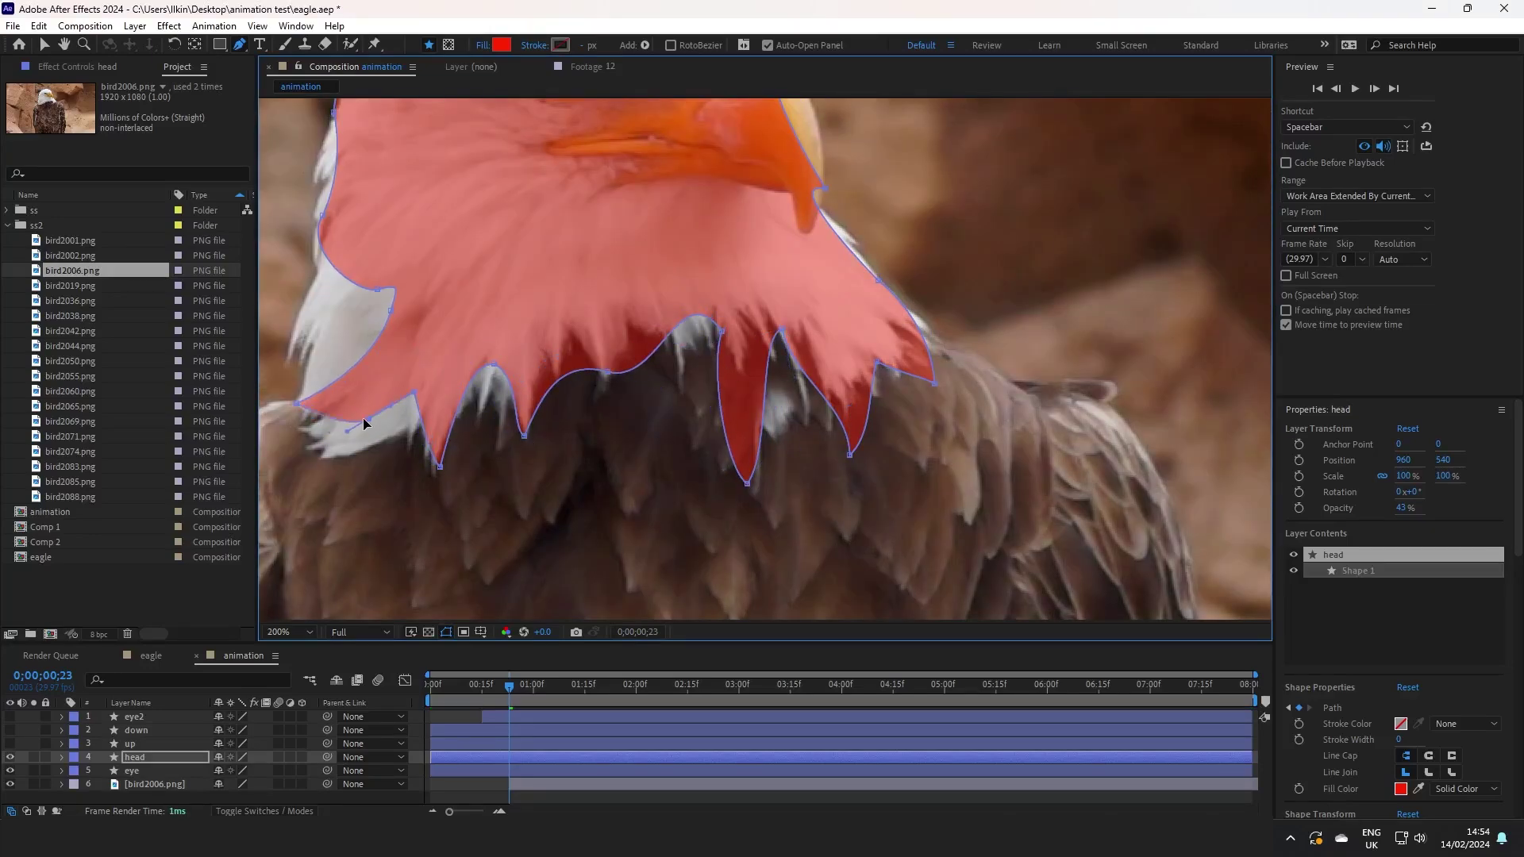
{"action": "left_click_drag", "start_coordinate": [338, 337], "coordinate": [465, 381]}
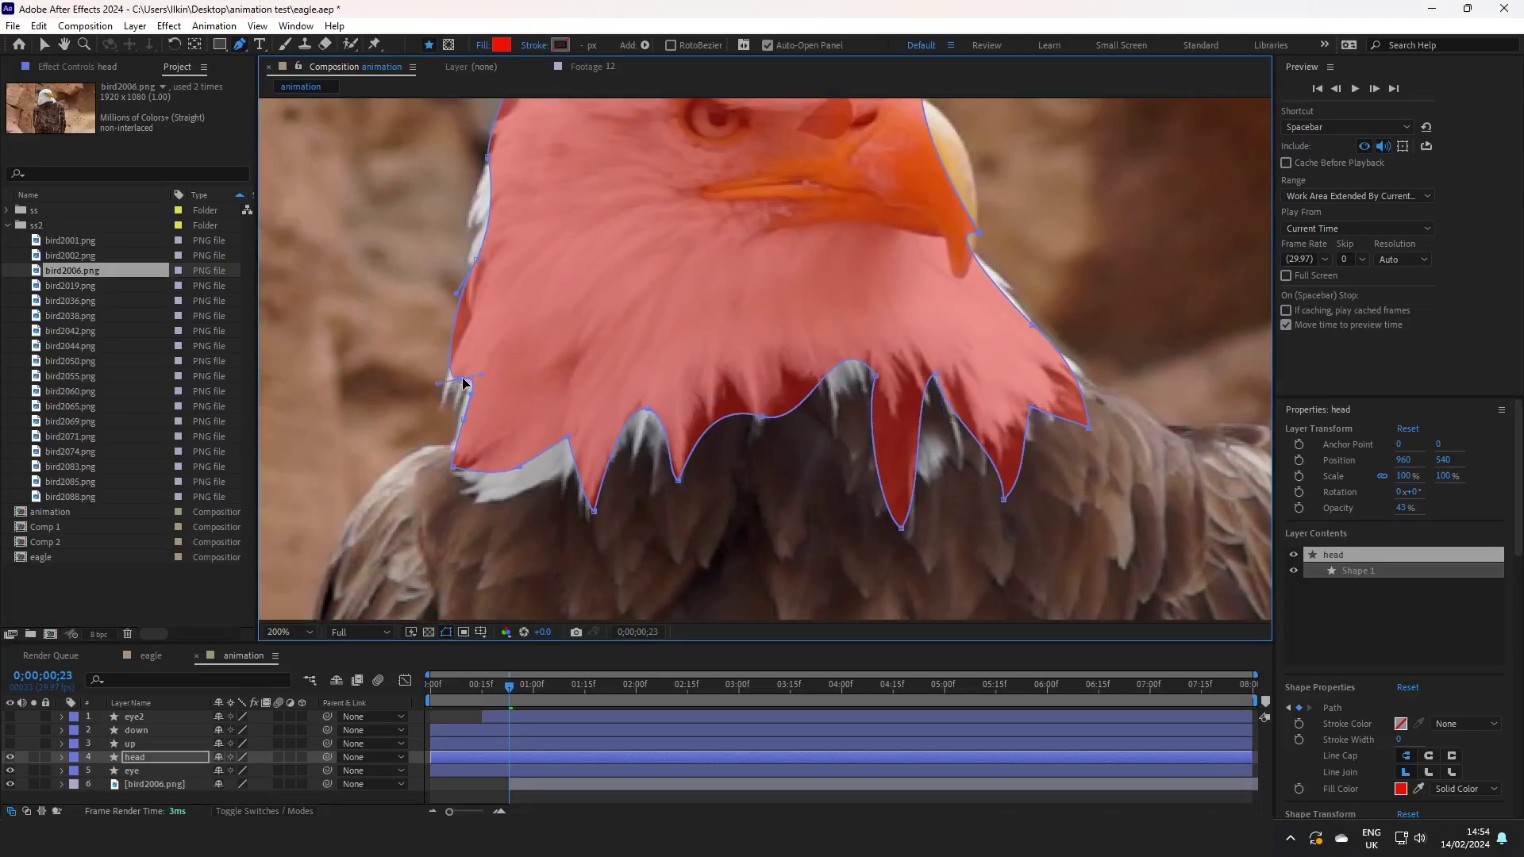
{"action": "left_click", "coordinate": [466, 269], "text": "alt"}
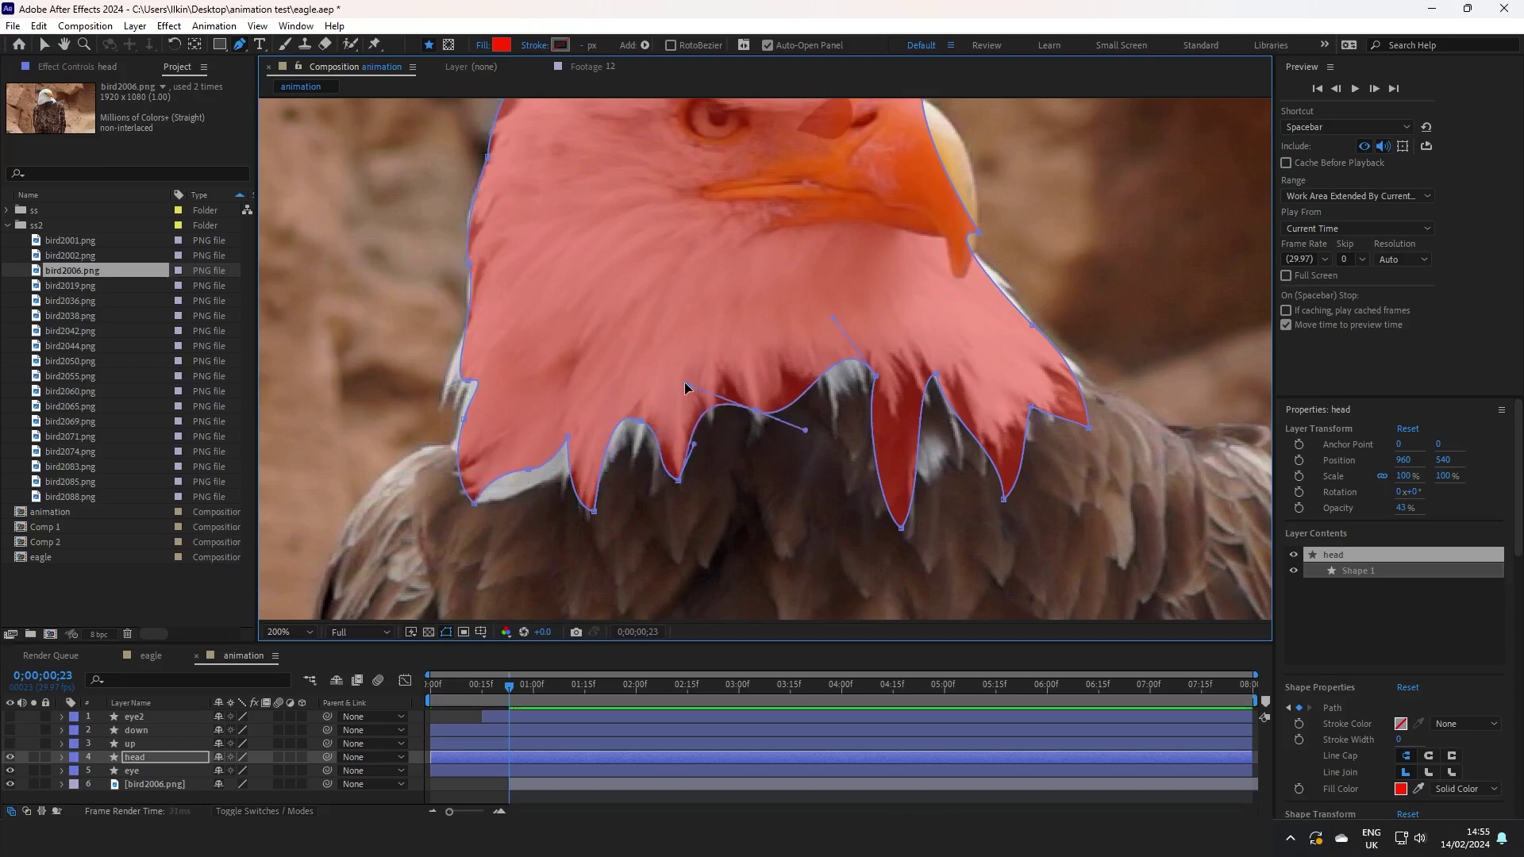
{"action": "left_click", "coordinate": [920, 476]}
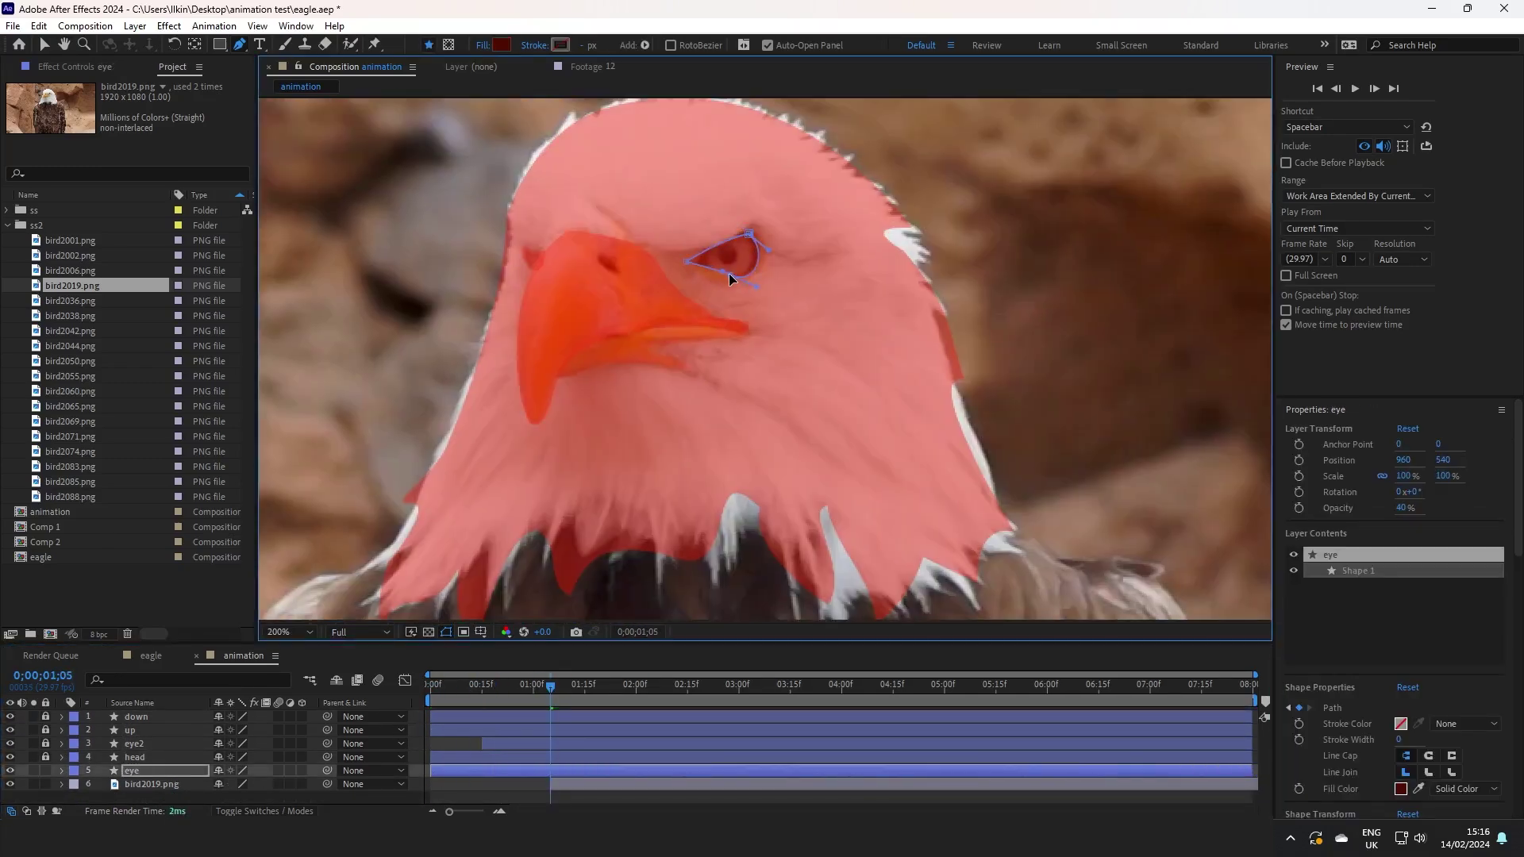
{"action": "left_click_drag", "start_coordinate": [550, 684], "coordinate": [687, 684]}
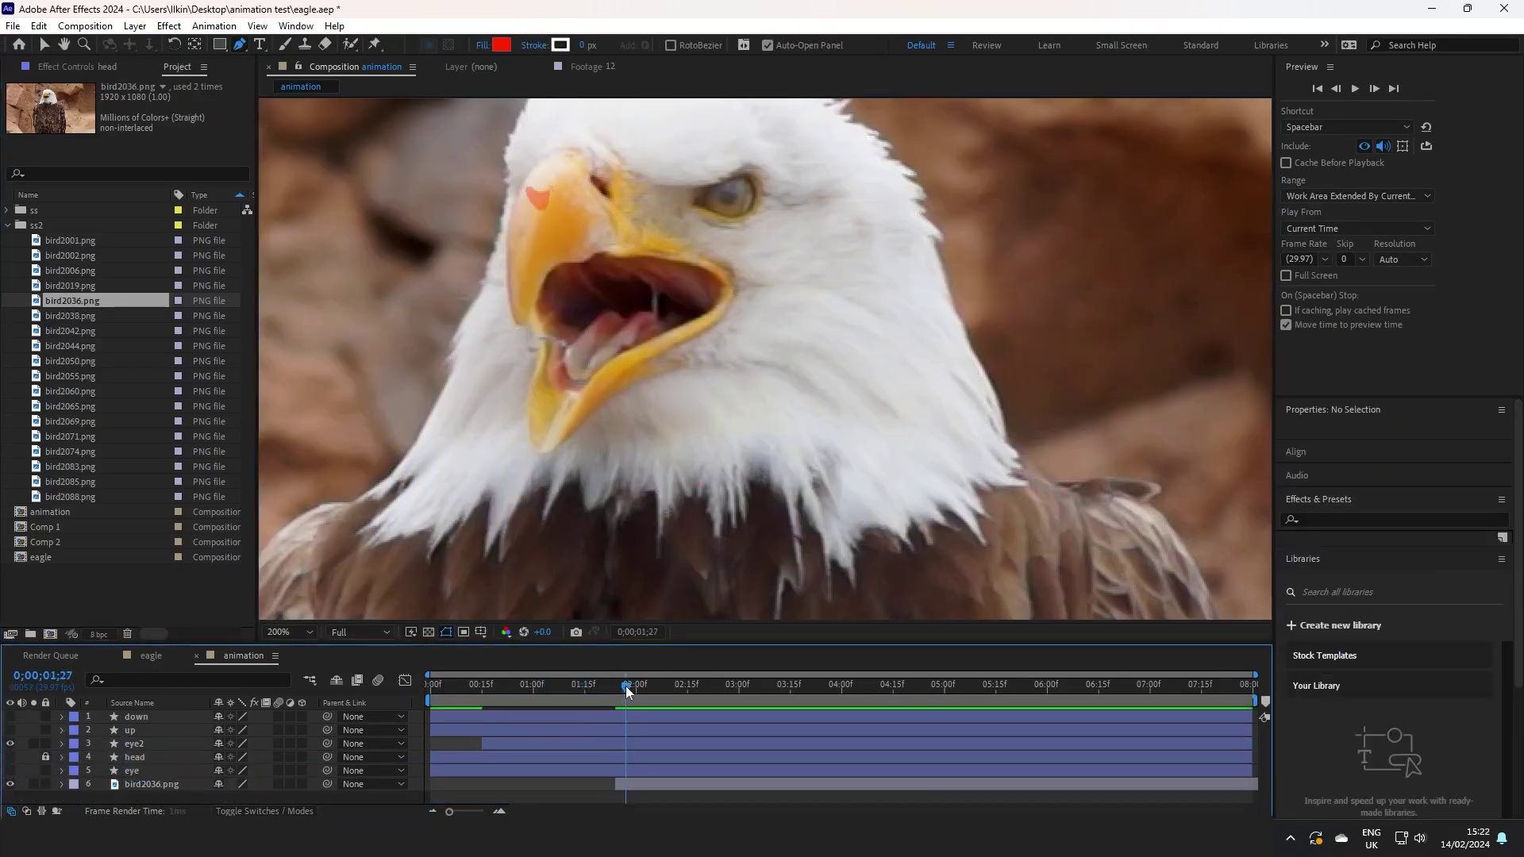
Delete the stray extra eye shape layer and check nearby reference frames.
{"action": "left_click", "coordinate": [509, 725]}
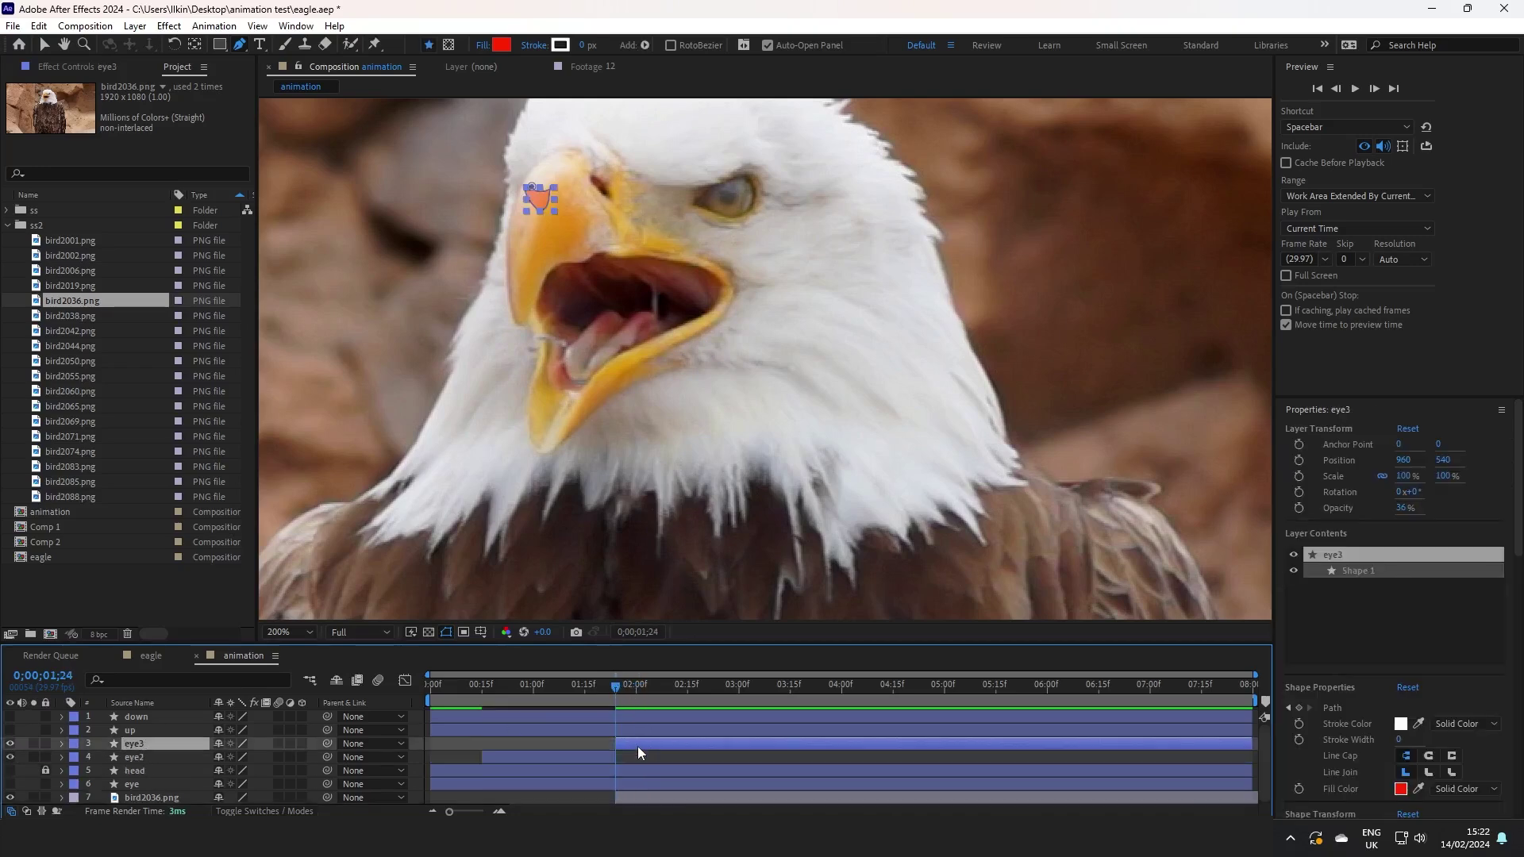
{"action": "key", "text": "alt+bracketright"}
{"action": "mouse_move", "coordinate": [614, 687]}
{"action": "left_mouse_down"}
{"action": "mouse_move", "coordinate": [593, 693]}
{"action": "mouse_move", "coordinate": [615, 692]}
{"action": "left_mouse_up"}
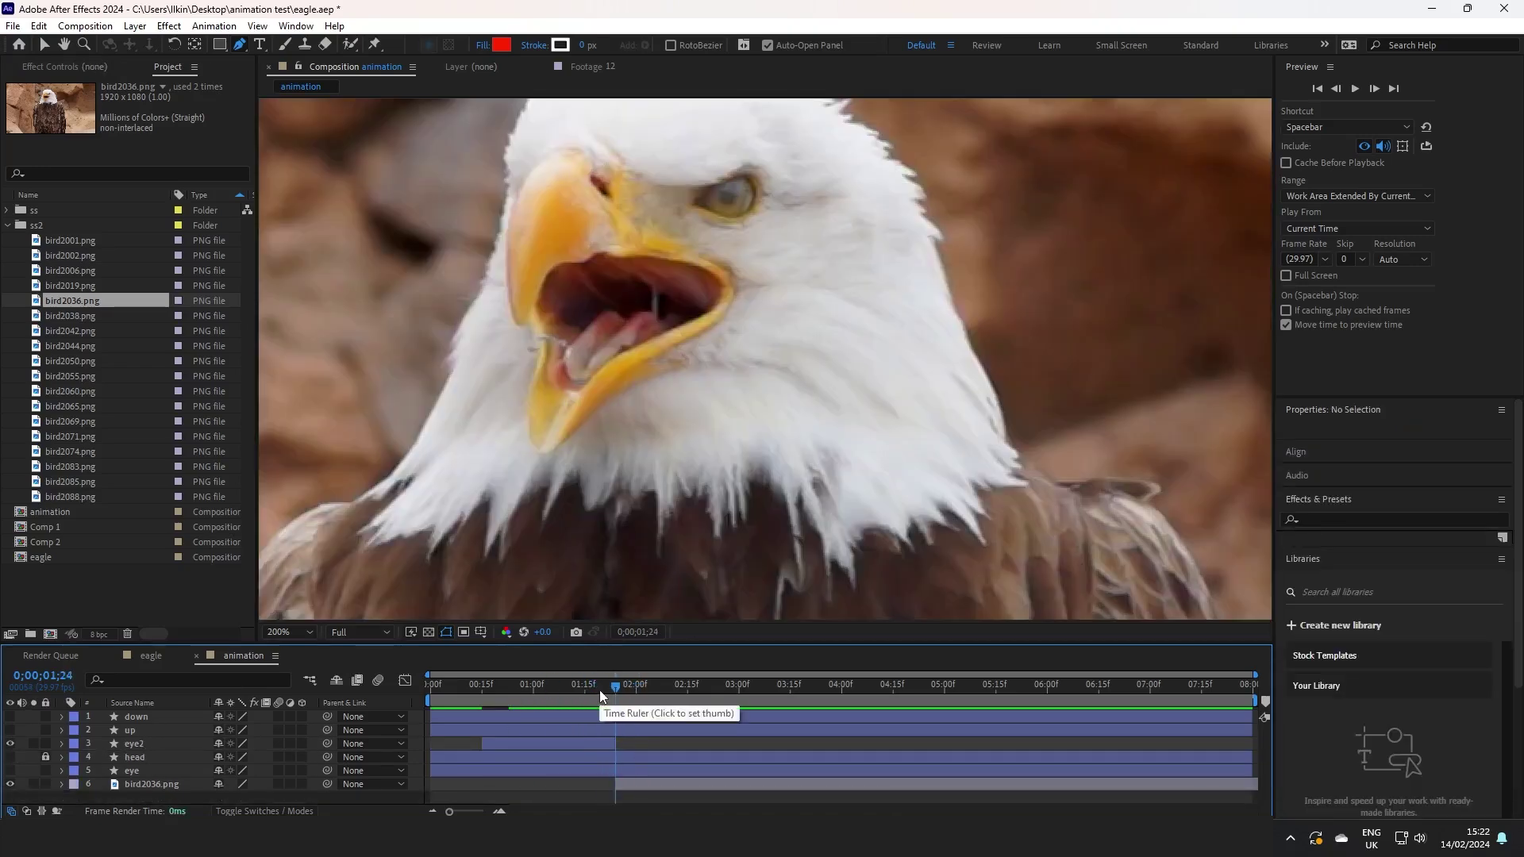
Show the 'up' layer and move its points onto the beak edge and mouth corner.
{"action": "left_click", "coordinate": [135, 730]}
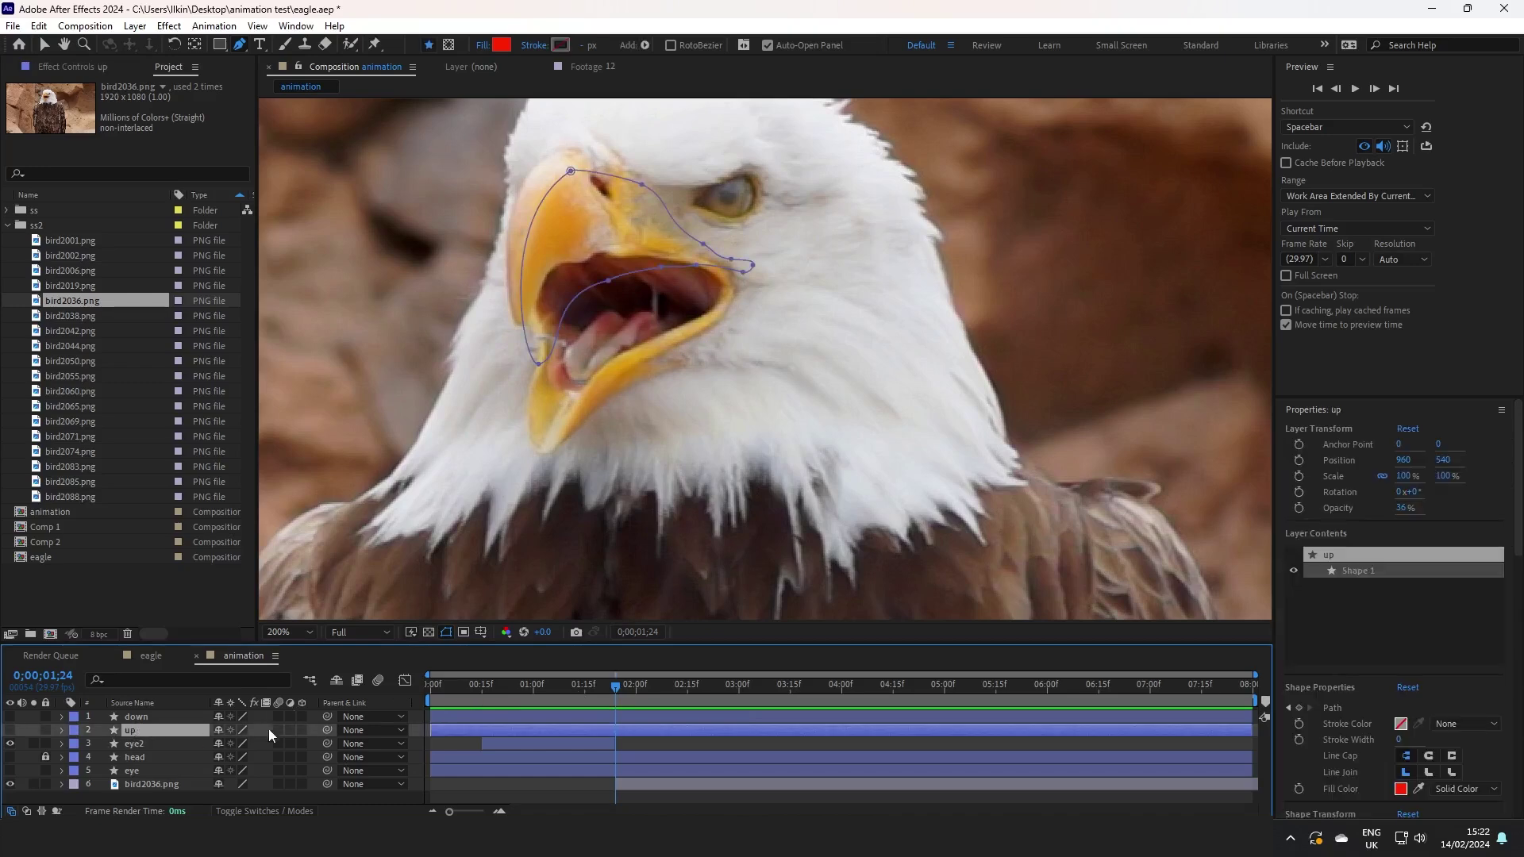
{"action": "left_click", "coordinate": [11, 730]}
{"action": "left_click", "coordinate": [560, 155]}
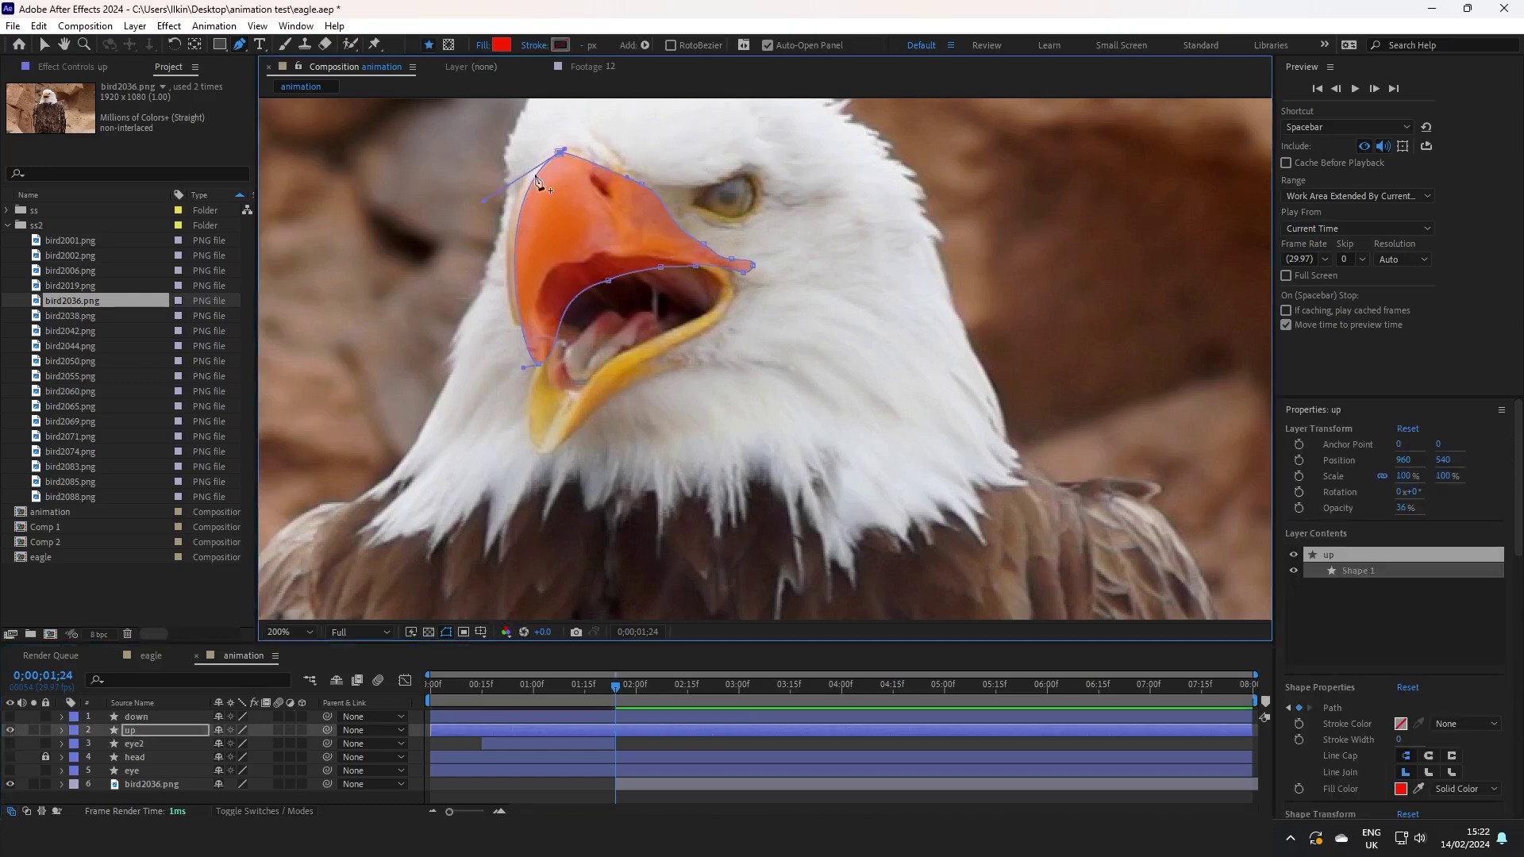
{"action": "left_click_drag", "start_coordinate": [608, 280], "coordinate": [612, 260]}
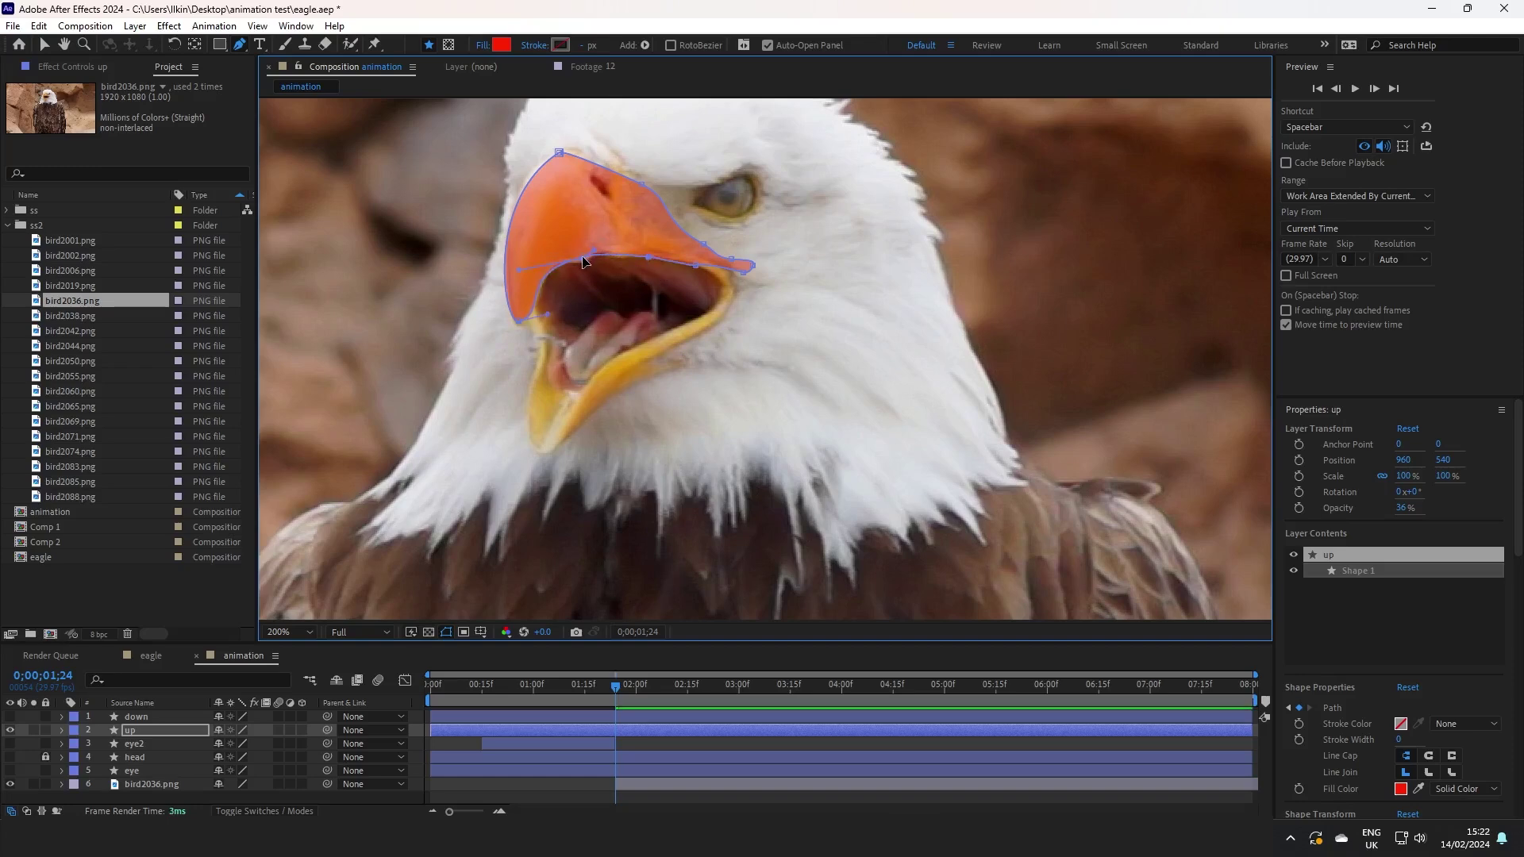
{"action": "left_click_drag", "start_coordinate": [742, 277], "coordinate": [716, 265]}
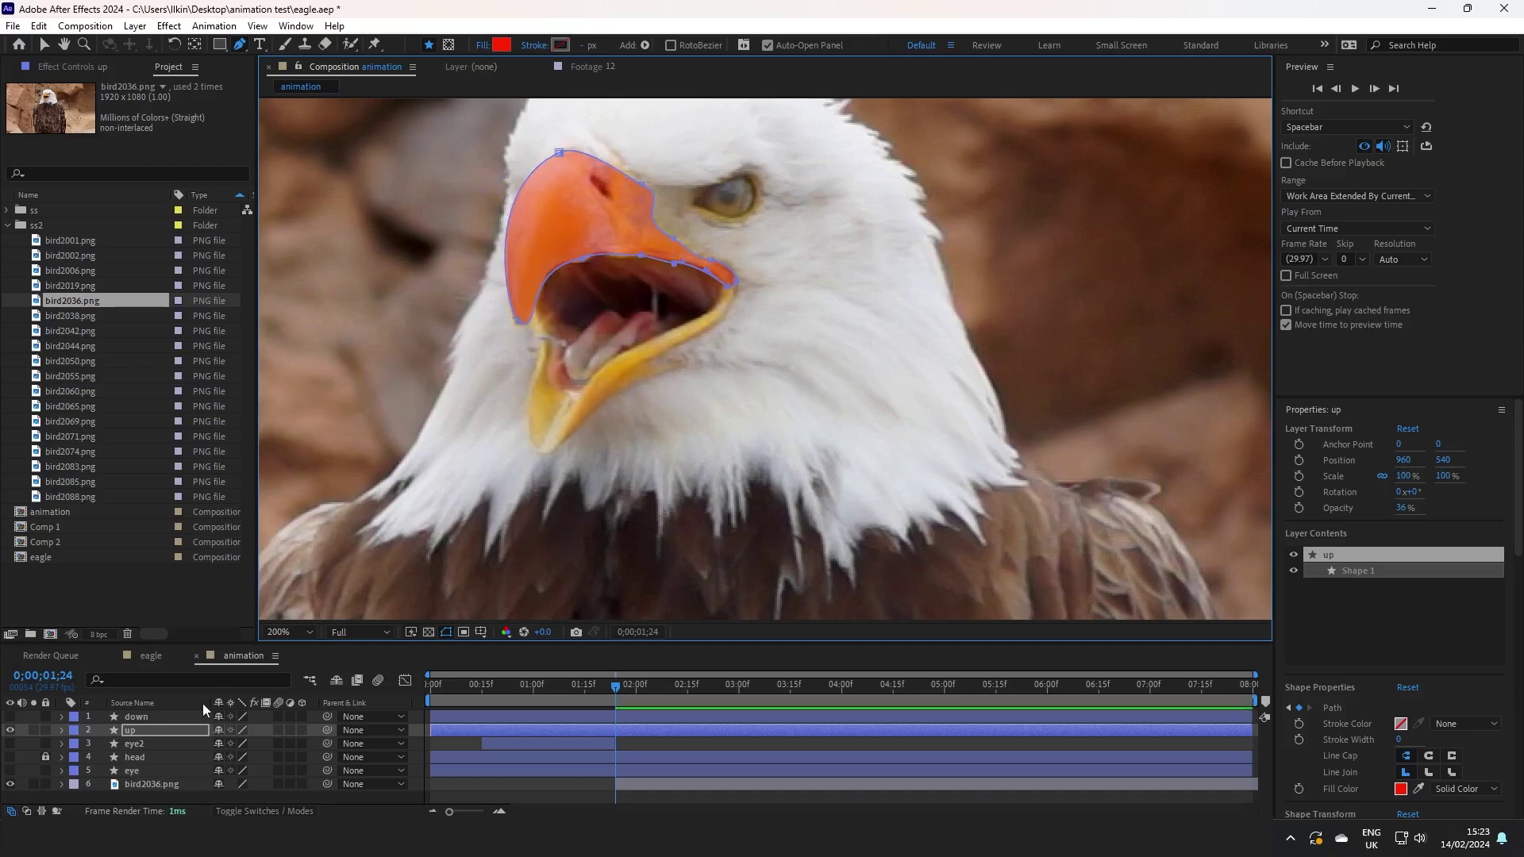
{"action": "left_click_drag", "start_coordinate": [614, 685], "coordinate": [594, 697]}
Hide and lock 'up', then reshape the 'down' path's top and bottom points.
{"action": "left_click", "coordinate": [137, 717]}
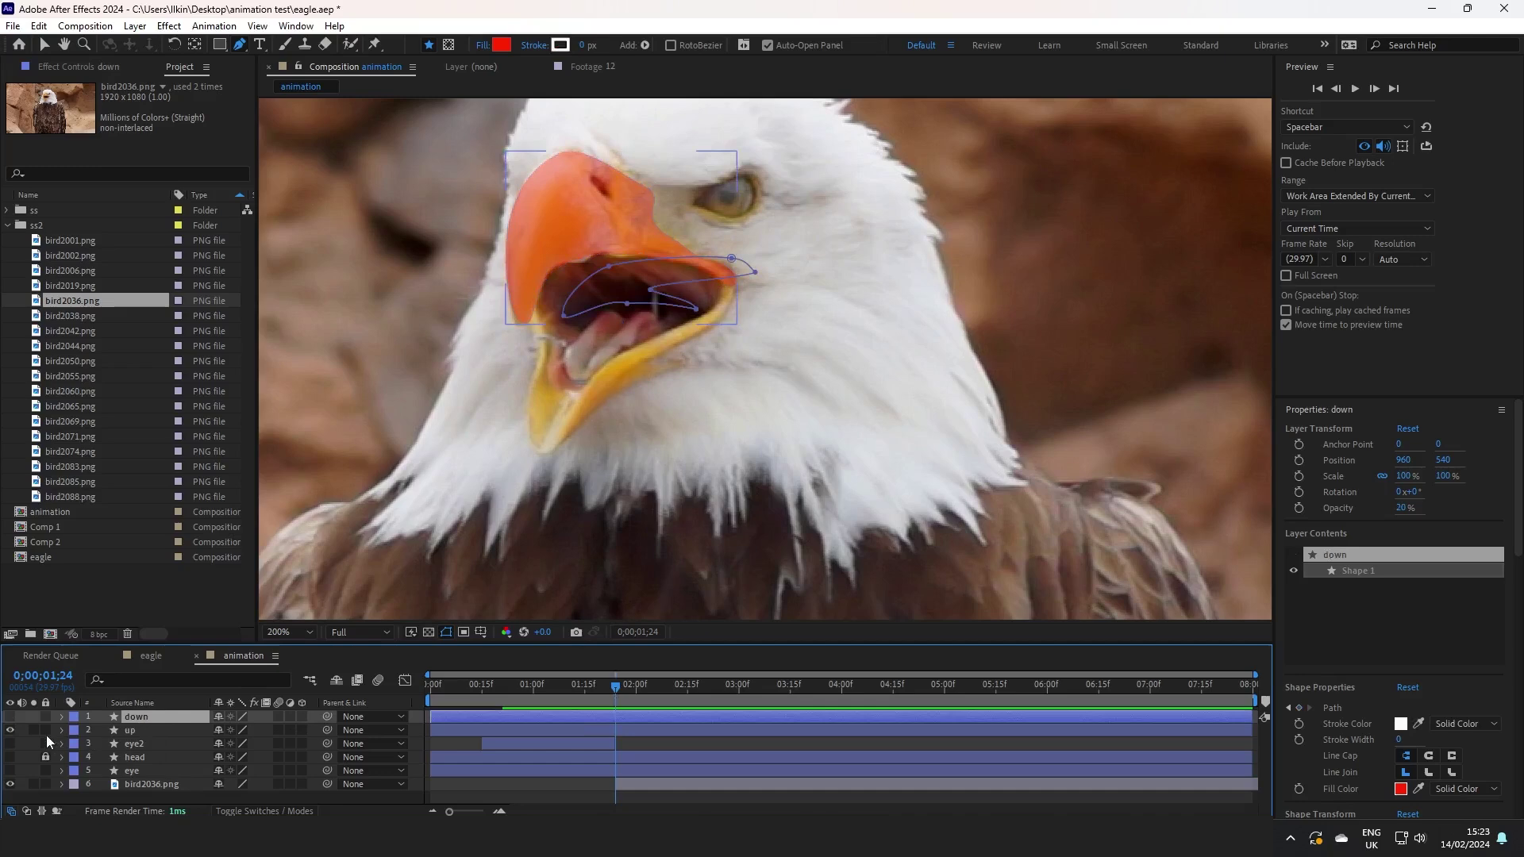
{"action": "left_click", "coordinate": [10, 730]}
{"action": "left_click", "coordinate": [11, 717]}
{"action": "left_click", "coordinate": [569, 329]}
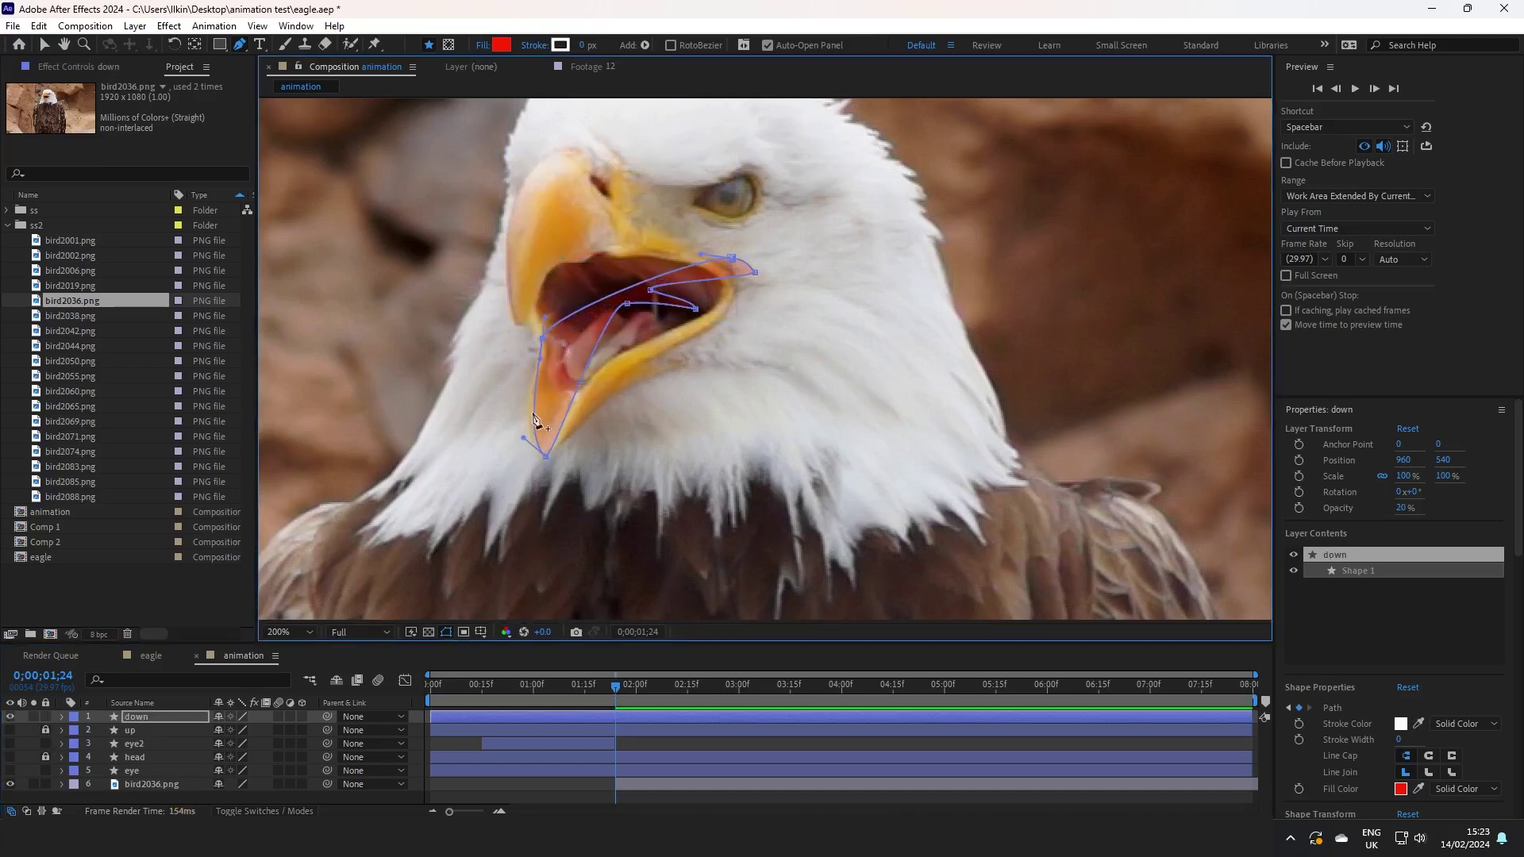
{"action": "key", "text": "ctrl+z"}
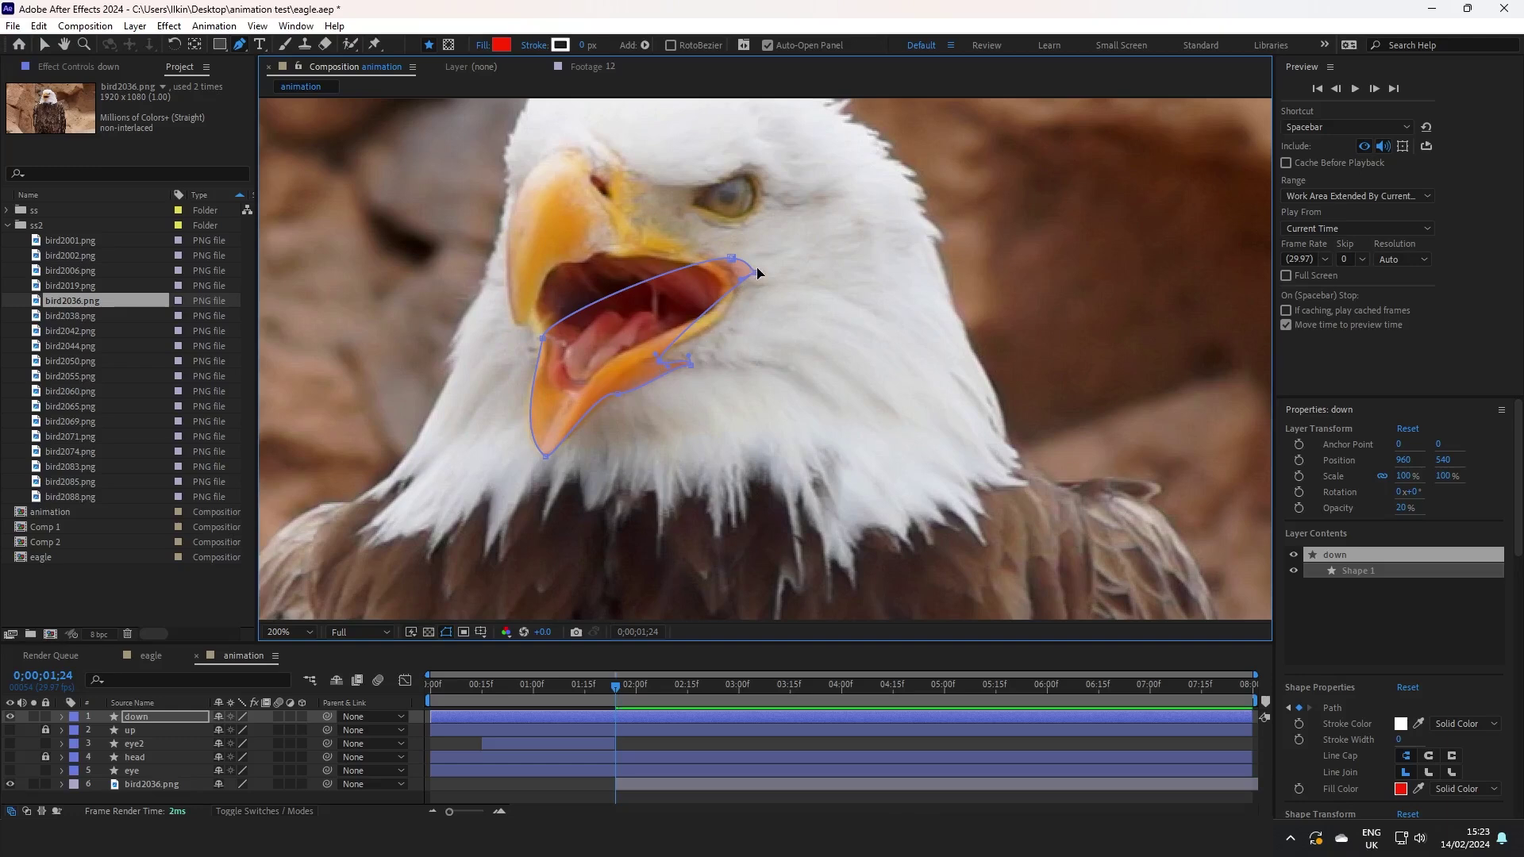
{"action": "key", "text": "ctrl+z"}
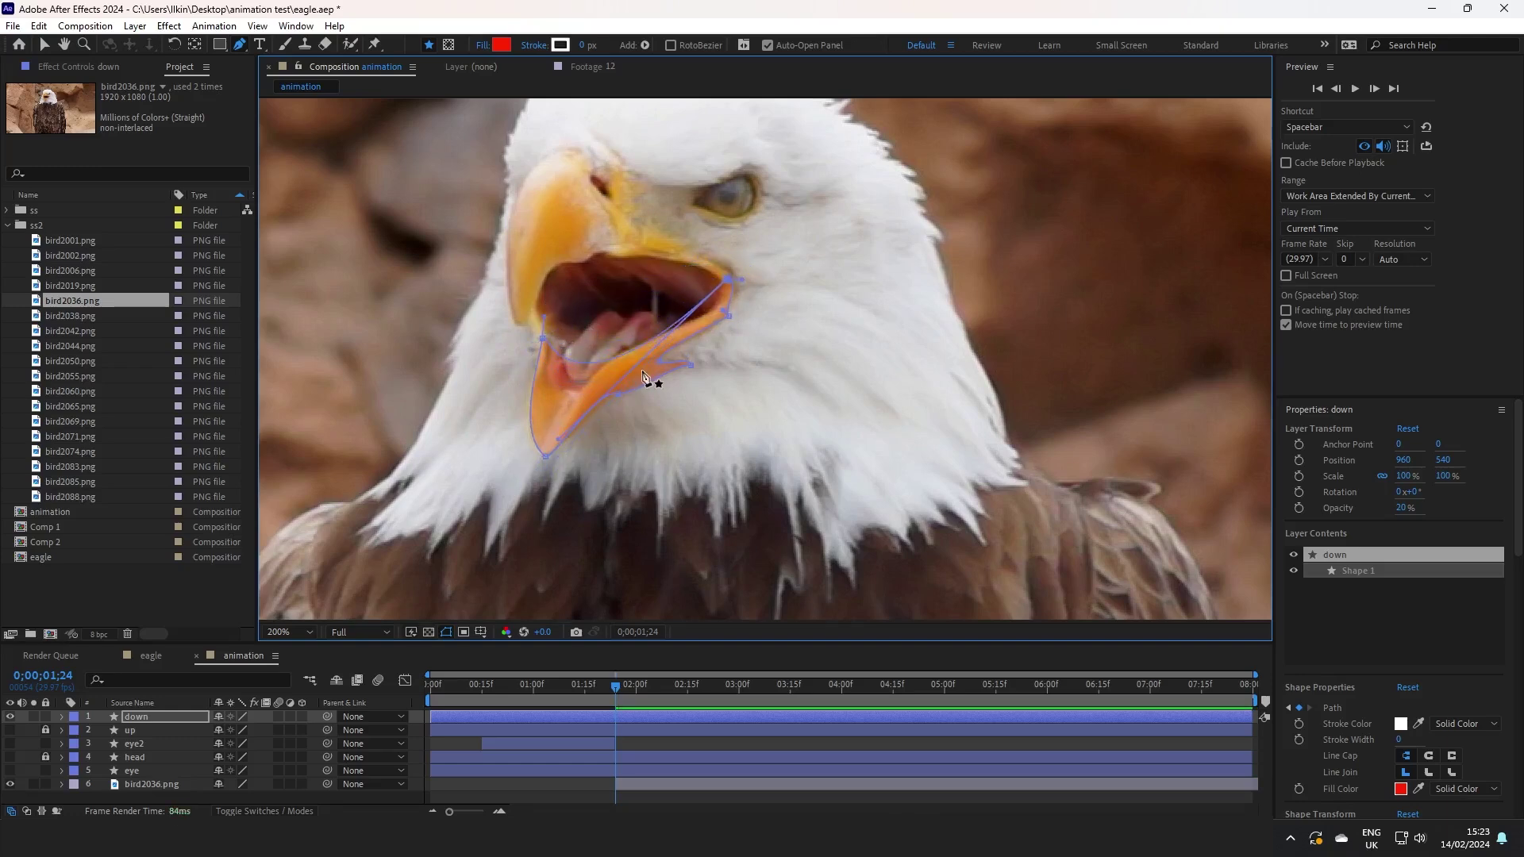
{"action": "key", "text": "ctrl+z"}
{"action": "left_click", "coordinate": [661, 323]}
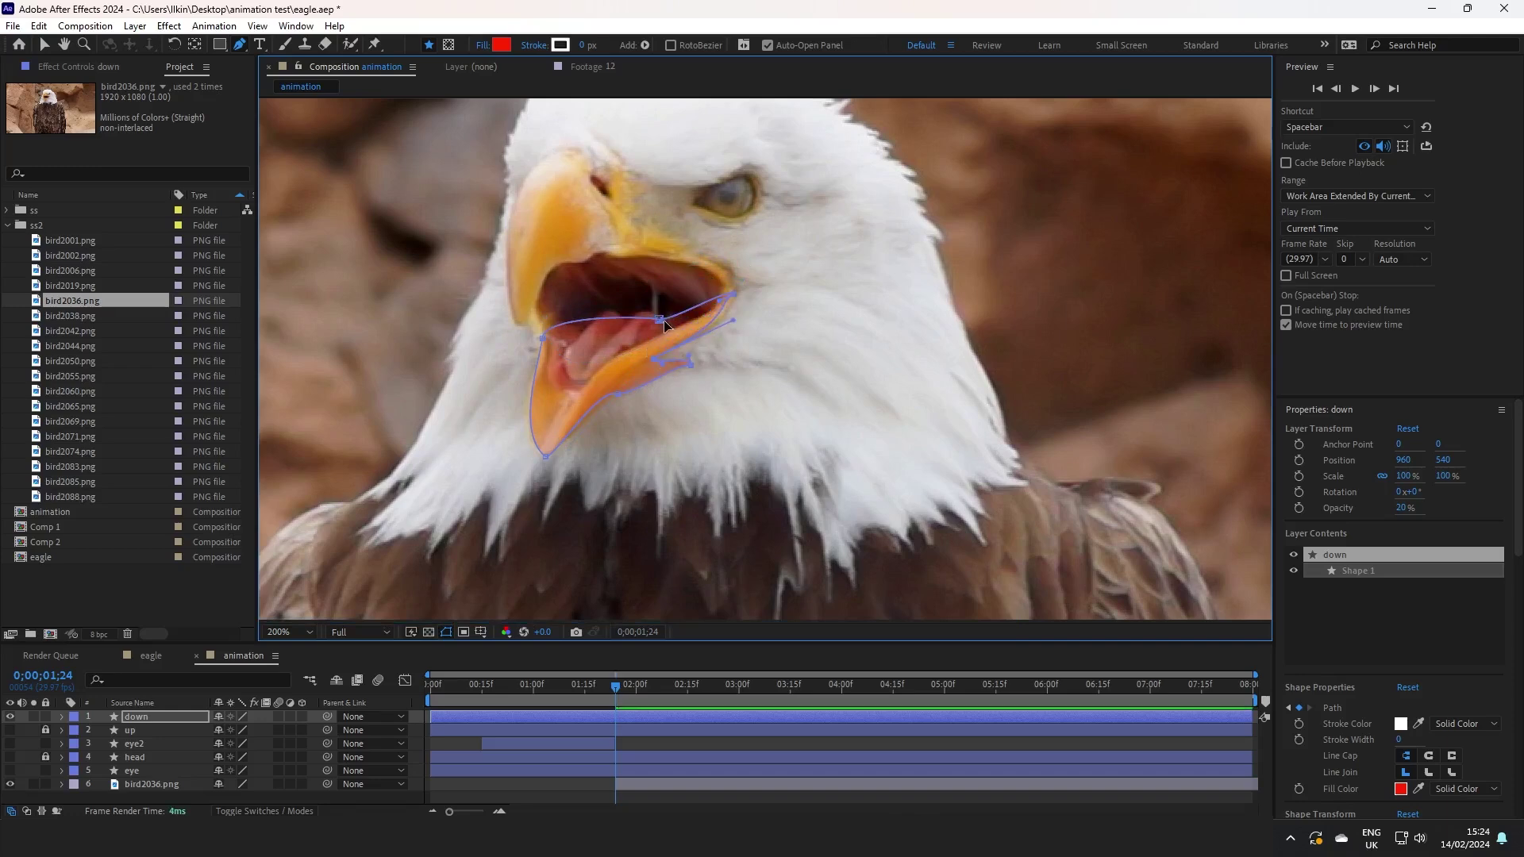
{"action": "left_click", "coordinate": [564, 436]}
{"action": "left_click_drag", "start_coordinate": [618, 686], "coordinate": [625, 688]}
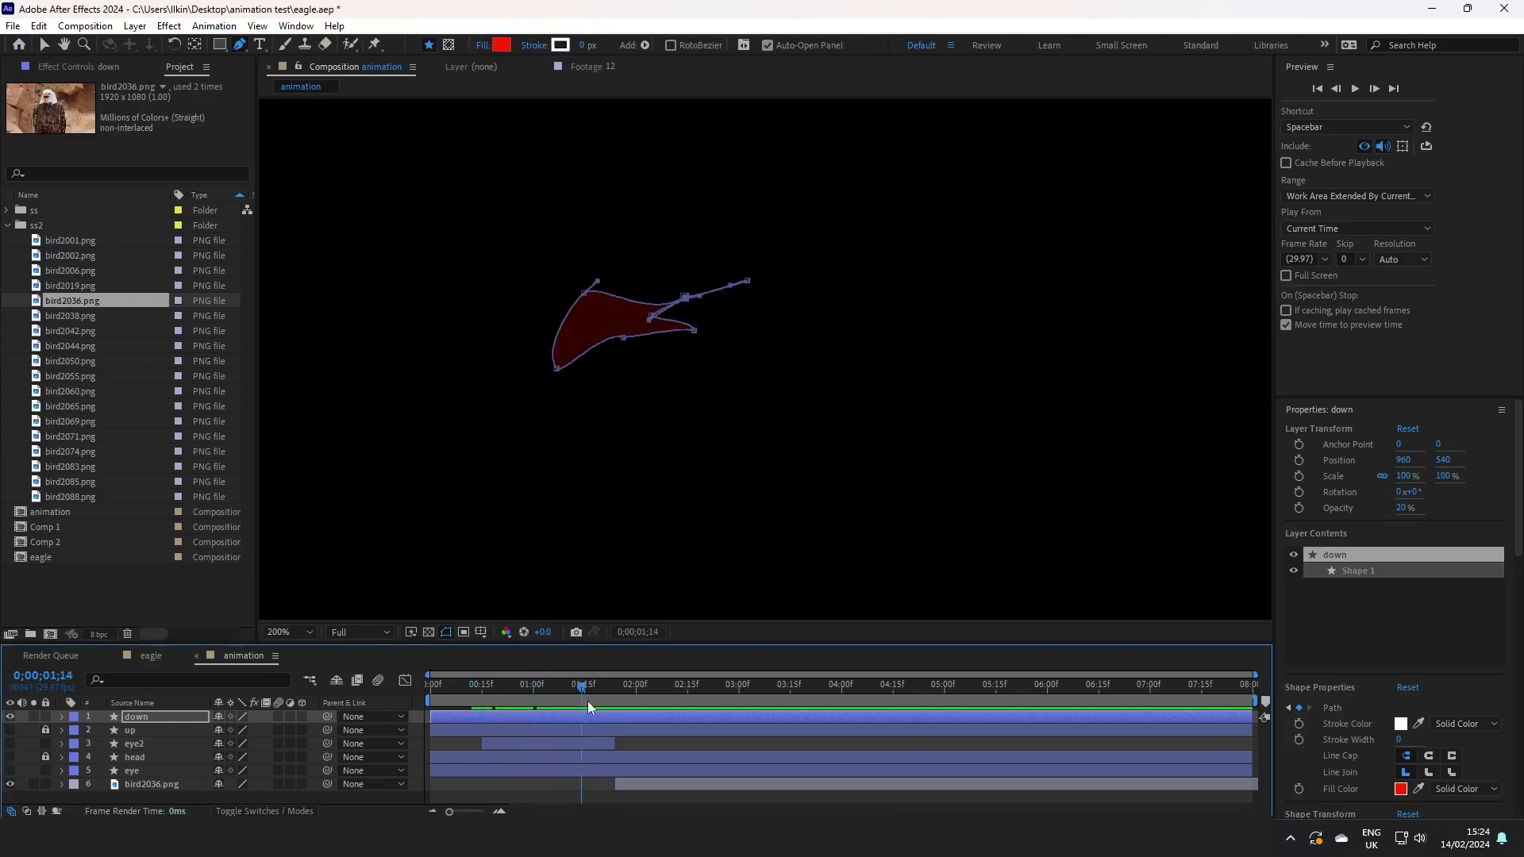
Select the eye shape, show its outline, and turn all head shapes back on.
{"action": "left_click", "coordinate": [148, 769]}
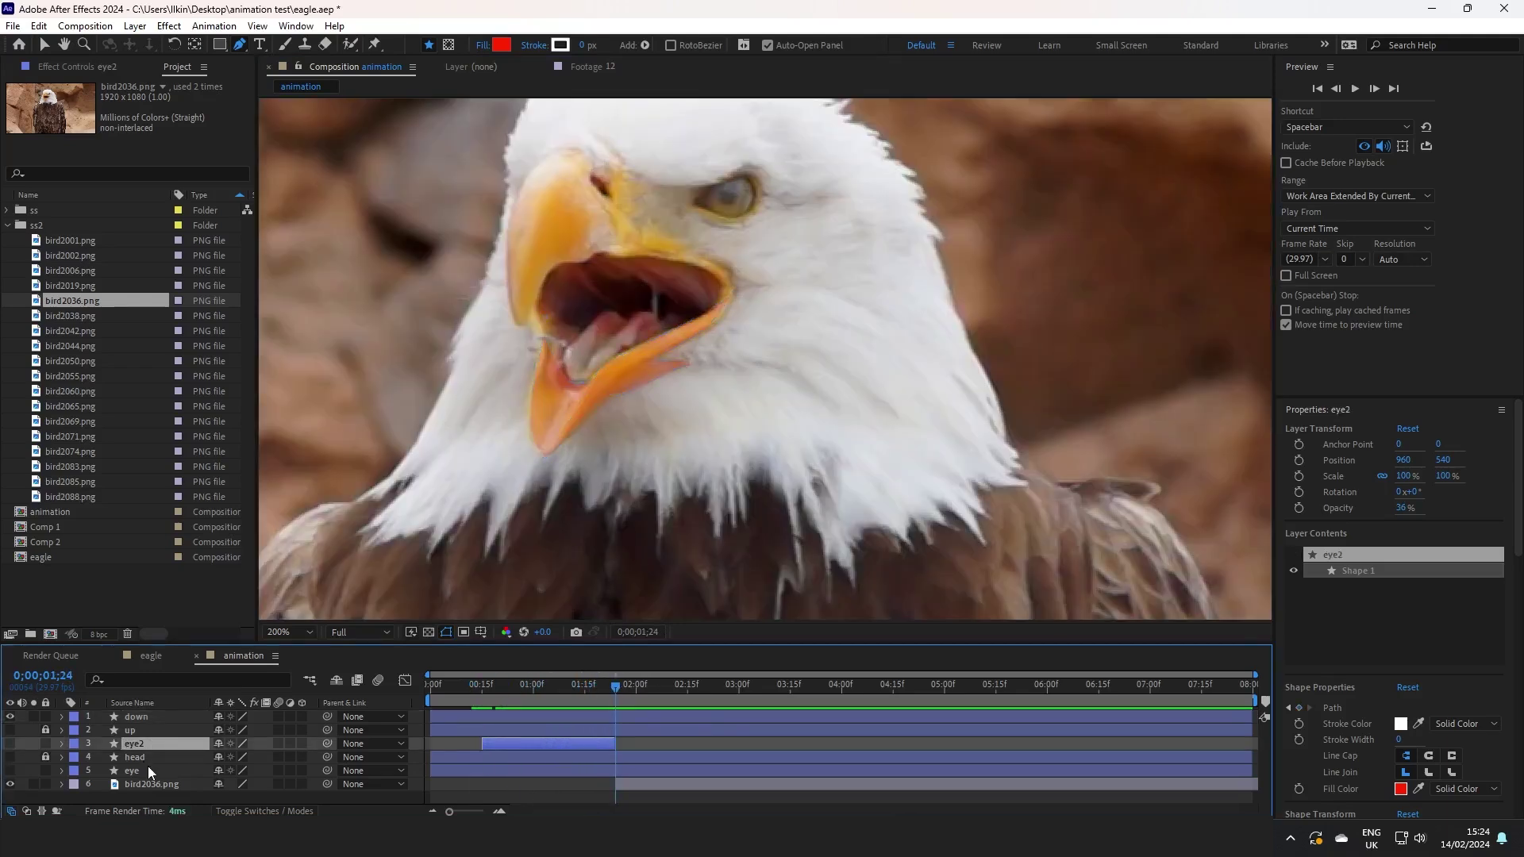
{"action": "left_click", "coordinate": [711, 197]}
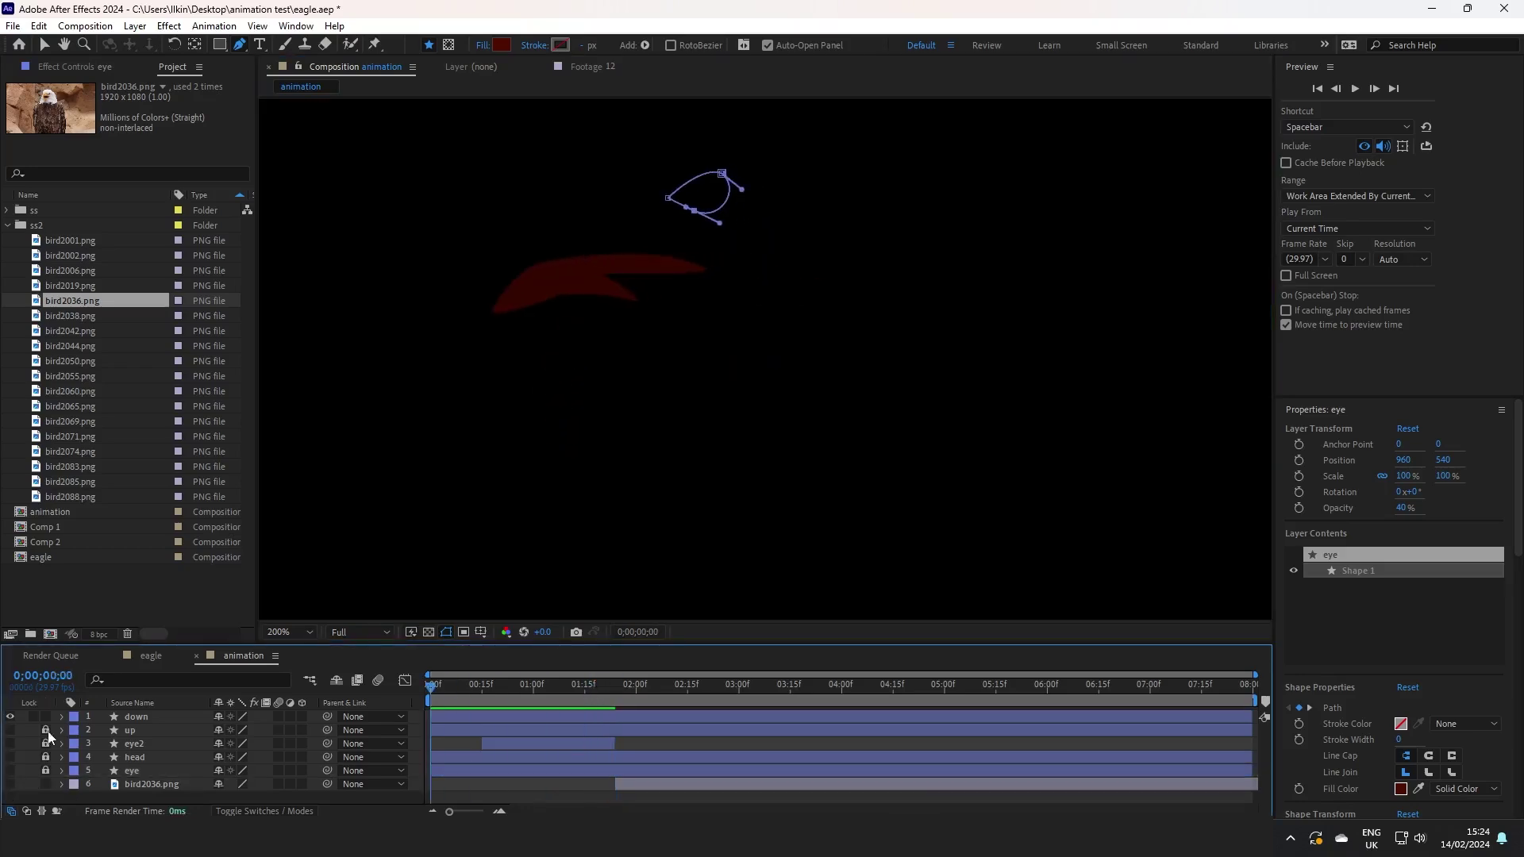
{"action": "left_click", "coordinate": [9, 738]}
{"action": "scroll", "coordinate": [300, 363], "scroll_direction": "down", "scroll_amount": 3}
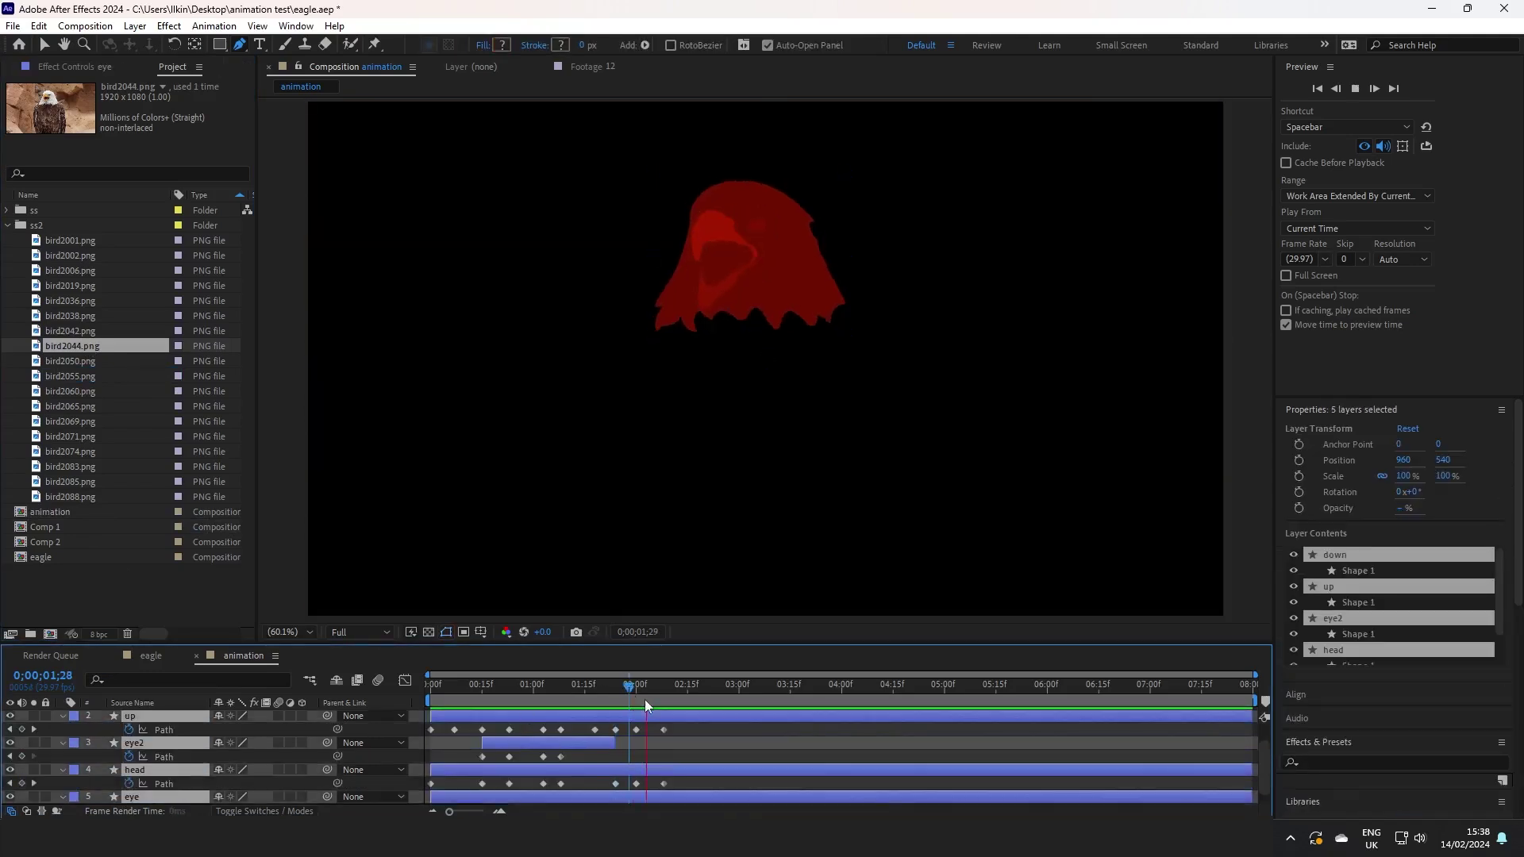
{"action": "left_click", "coordinate": [637, 685]}
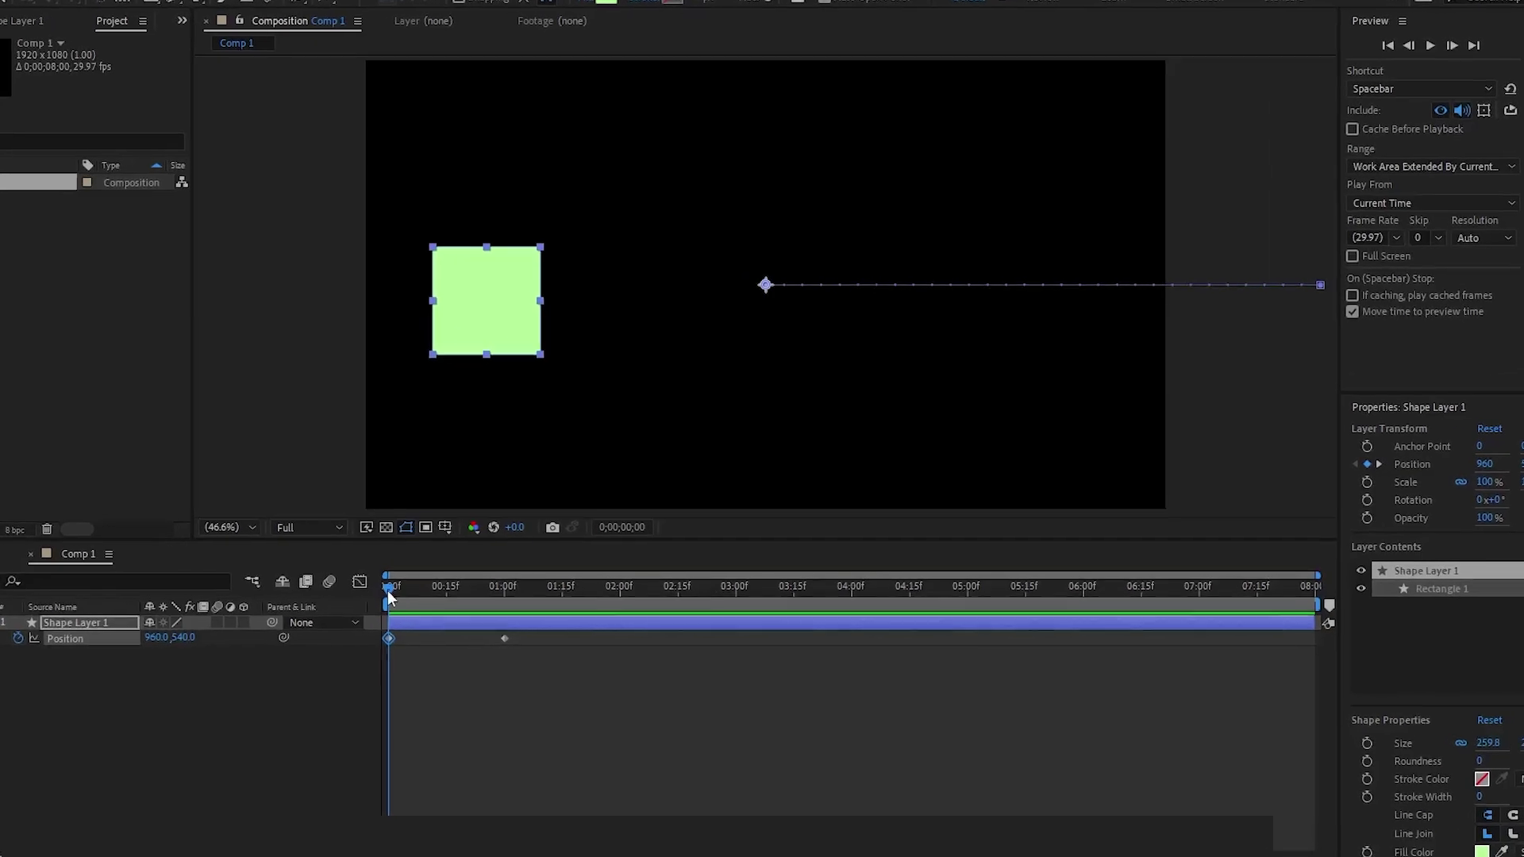
Preview the square's motion and shift its middle Position keyframe to about 15 frames.
{"action": "key", "text": "space"}
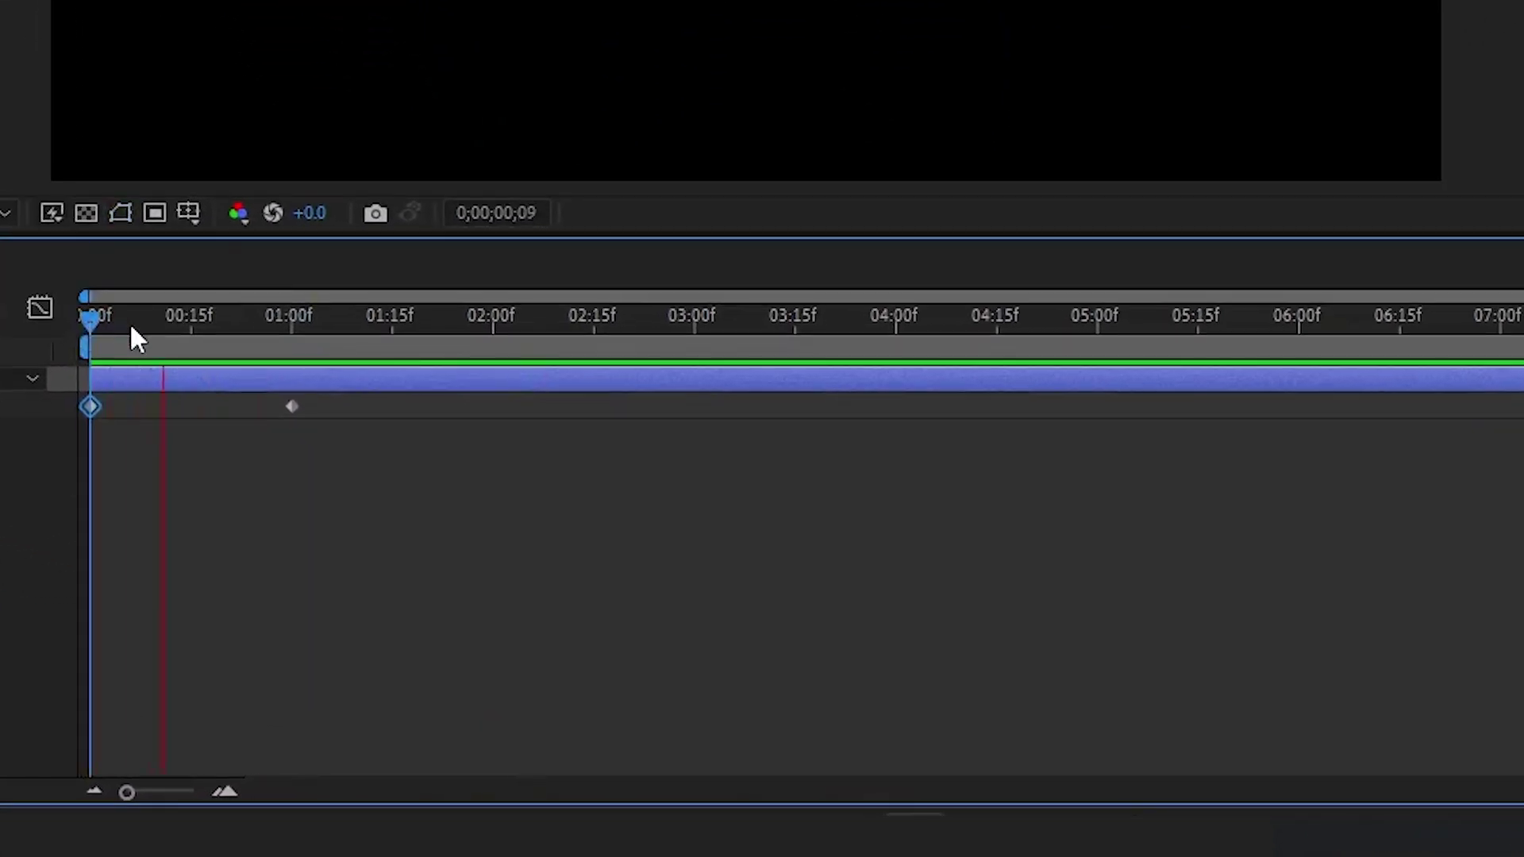
{"action": "left_click_drag", "start_coordinate": [130, 323], "coordinate": [407, 346]}
{"action": "left_click", "coordinate": [187, 324]}
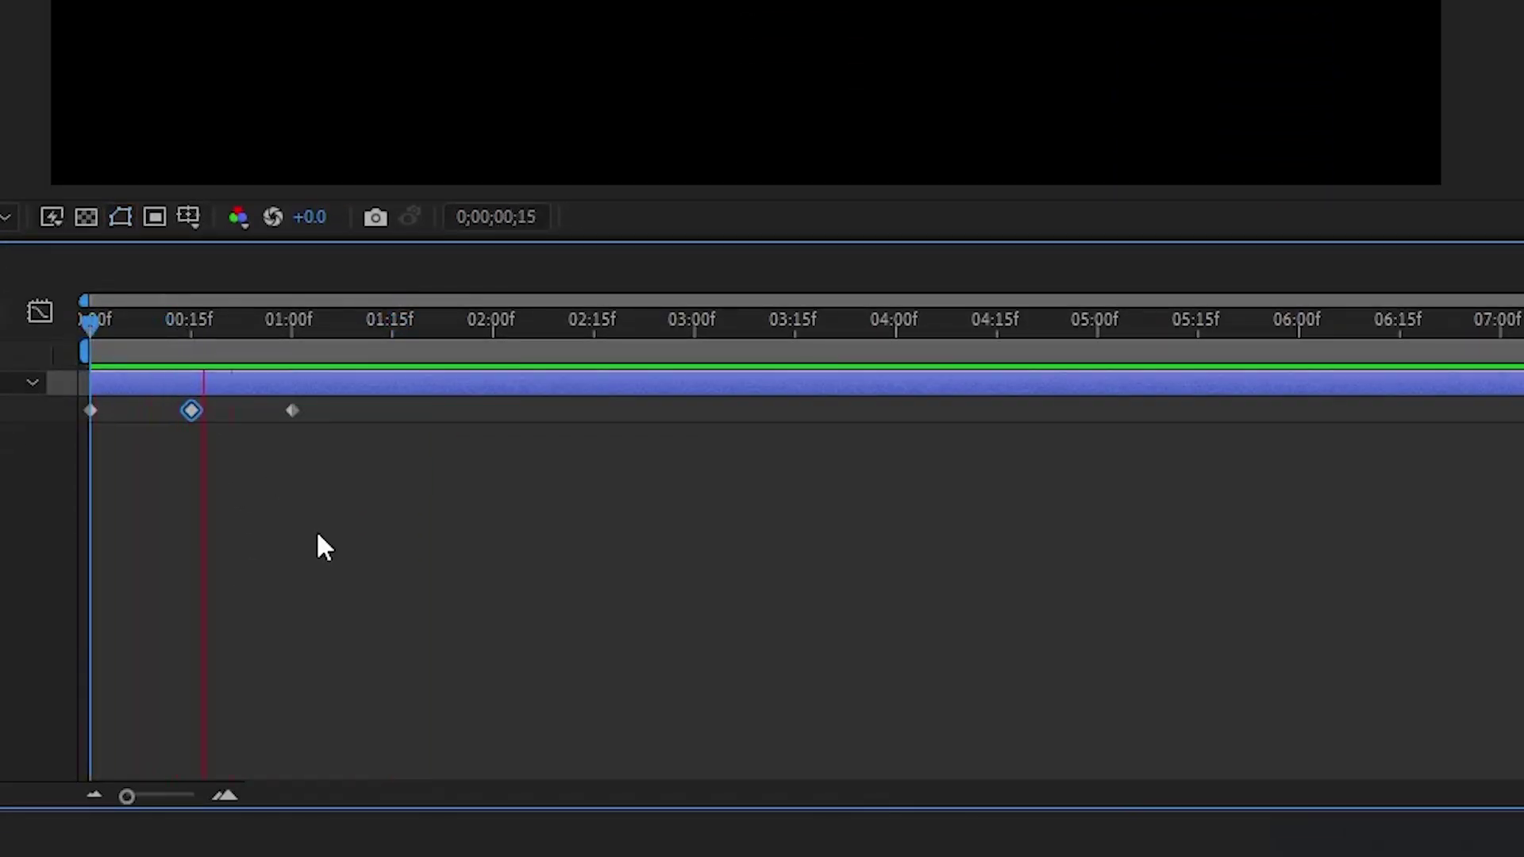
{"action": "left_click_drag", "start_coordinate": [191, 411], "coordinate": [158, 415]}
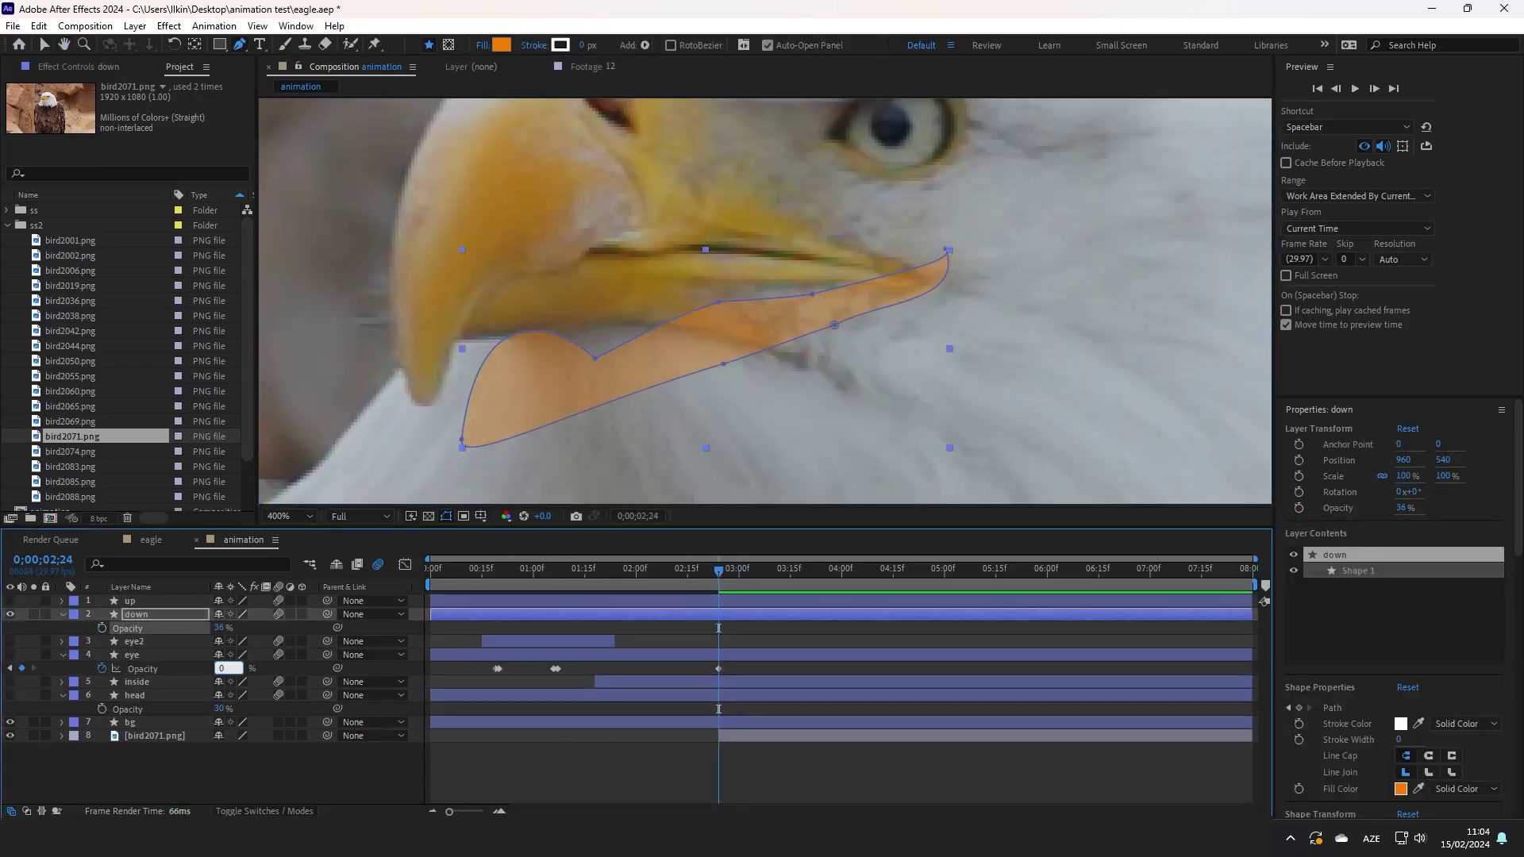
Select the eye layer and advance the animation by one frame.
{"action": "left_click", "coordinate": [719, 655]}
{"action": "left_click", "coordinate": [722, 571]}
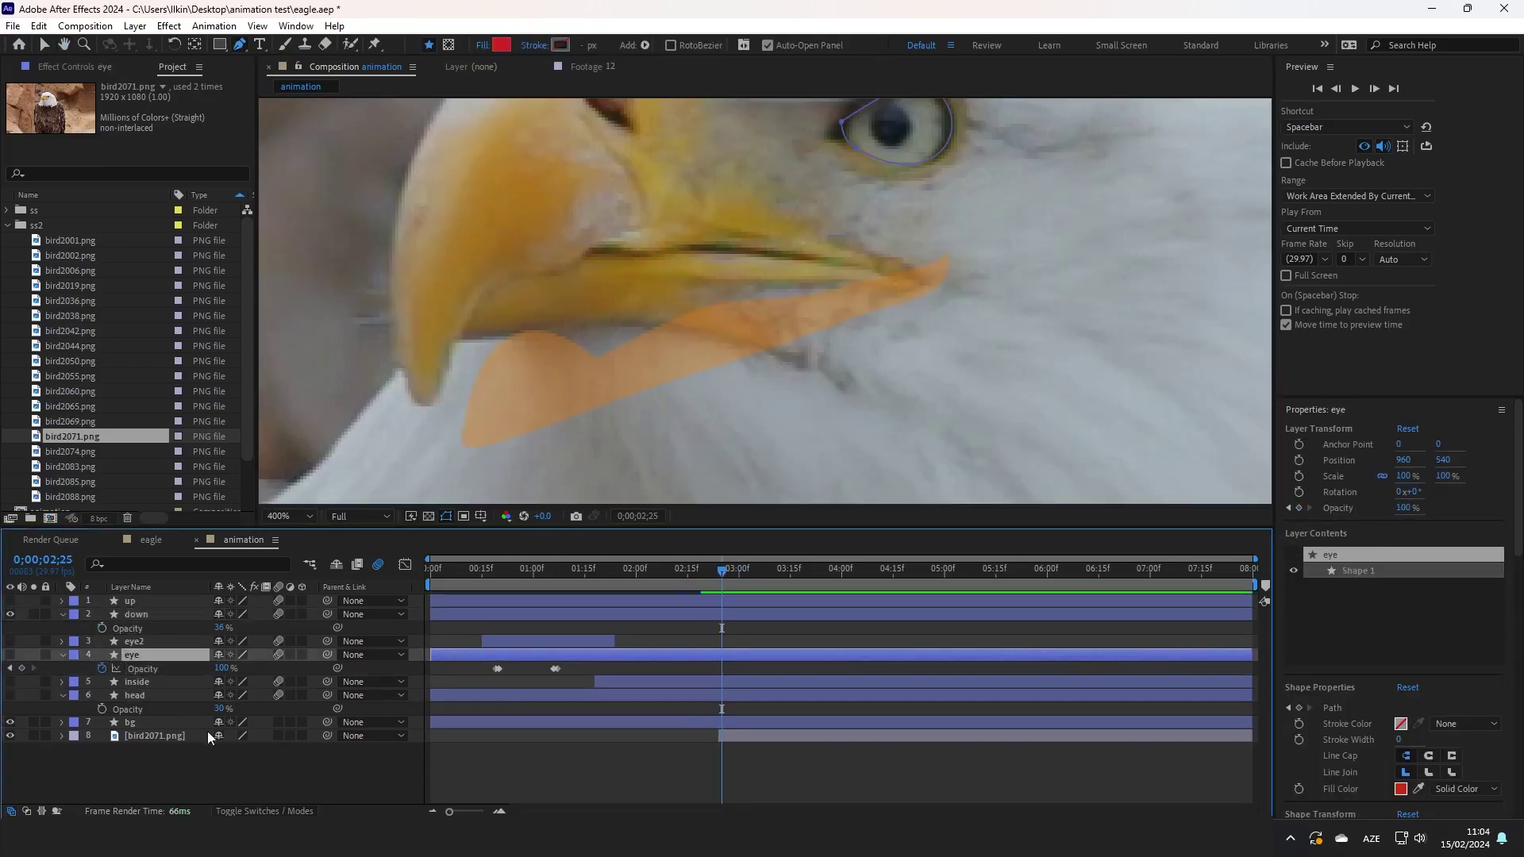